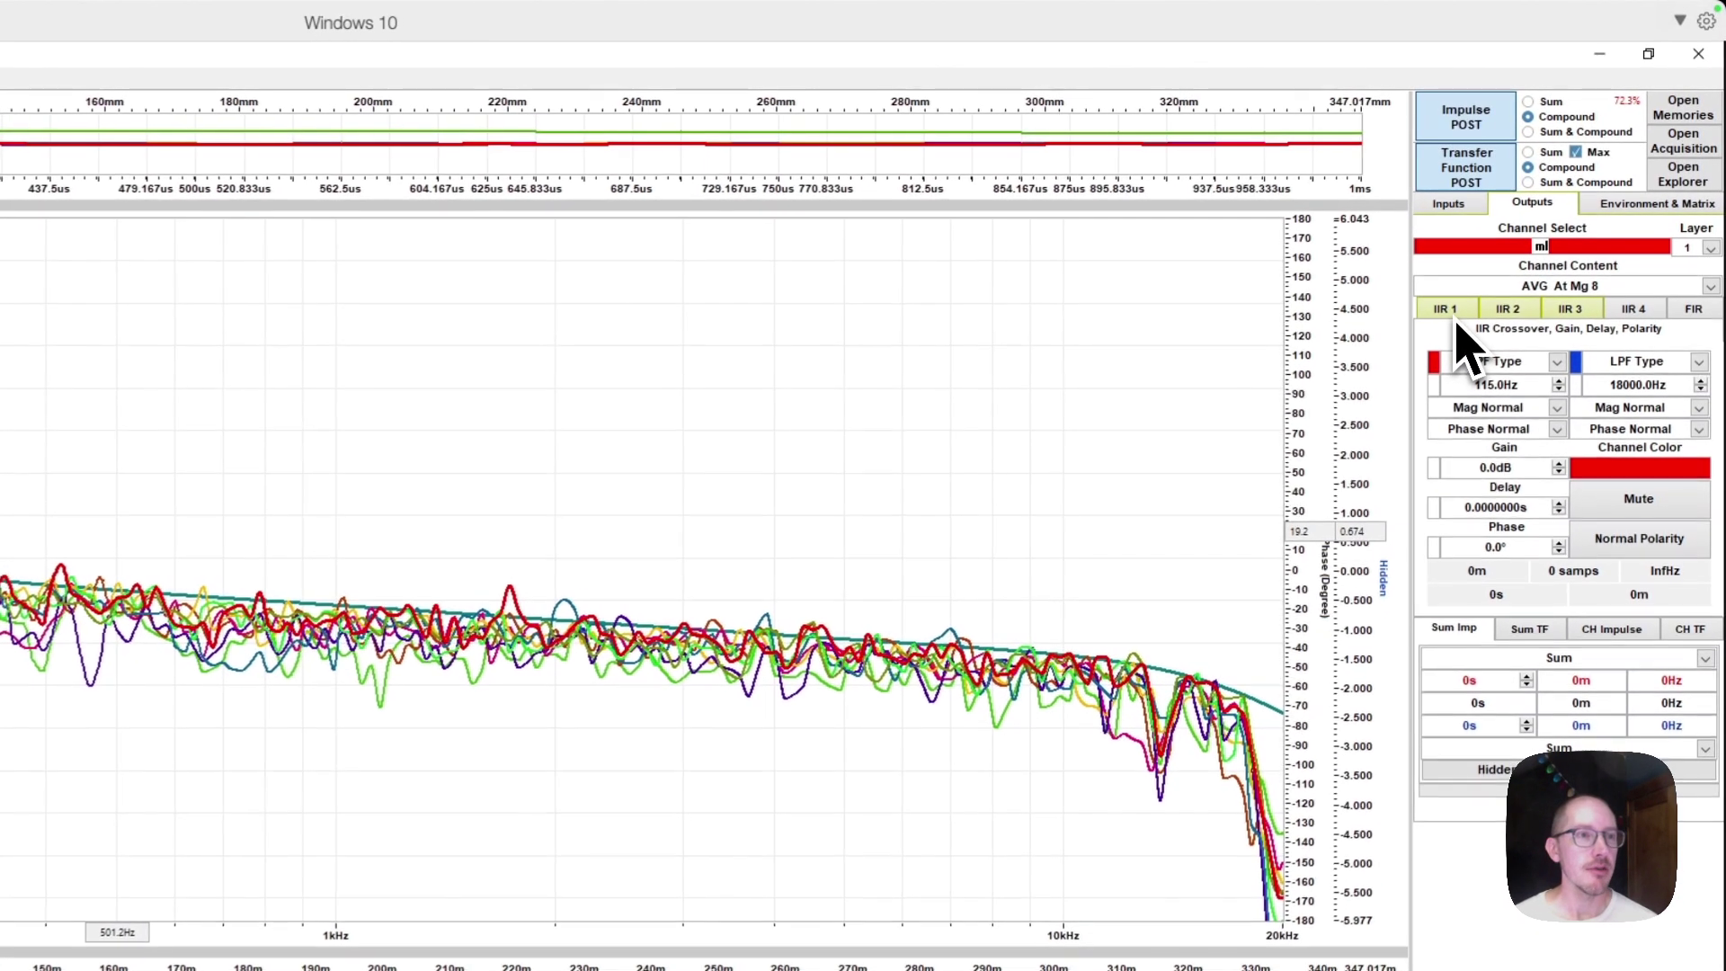
- Show the ml output's five PEQ filters on the IIR 1 tab, then switch to Command Prompt
click(1457, 301)
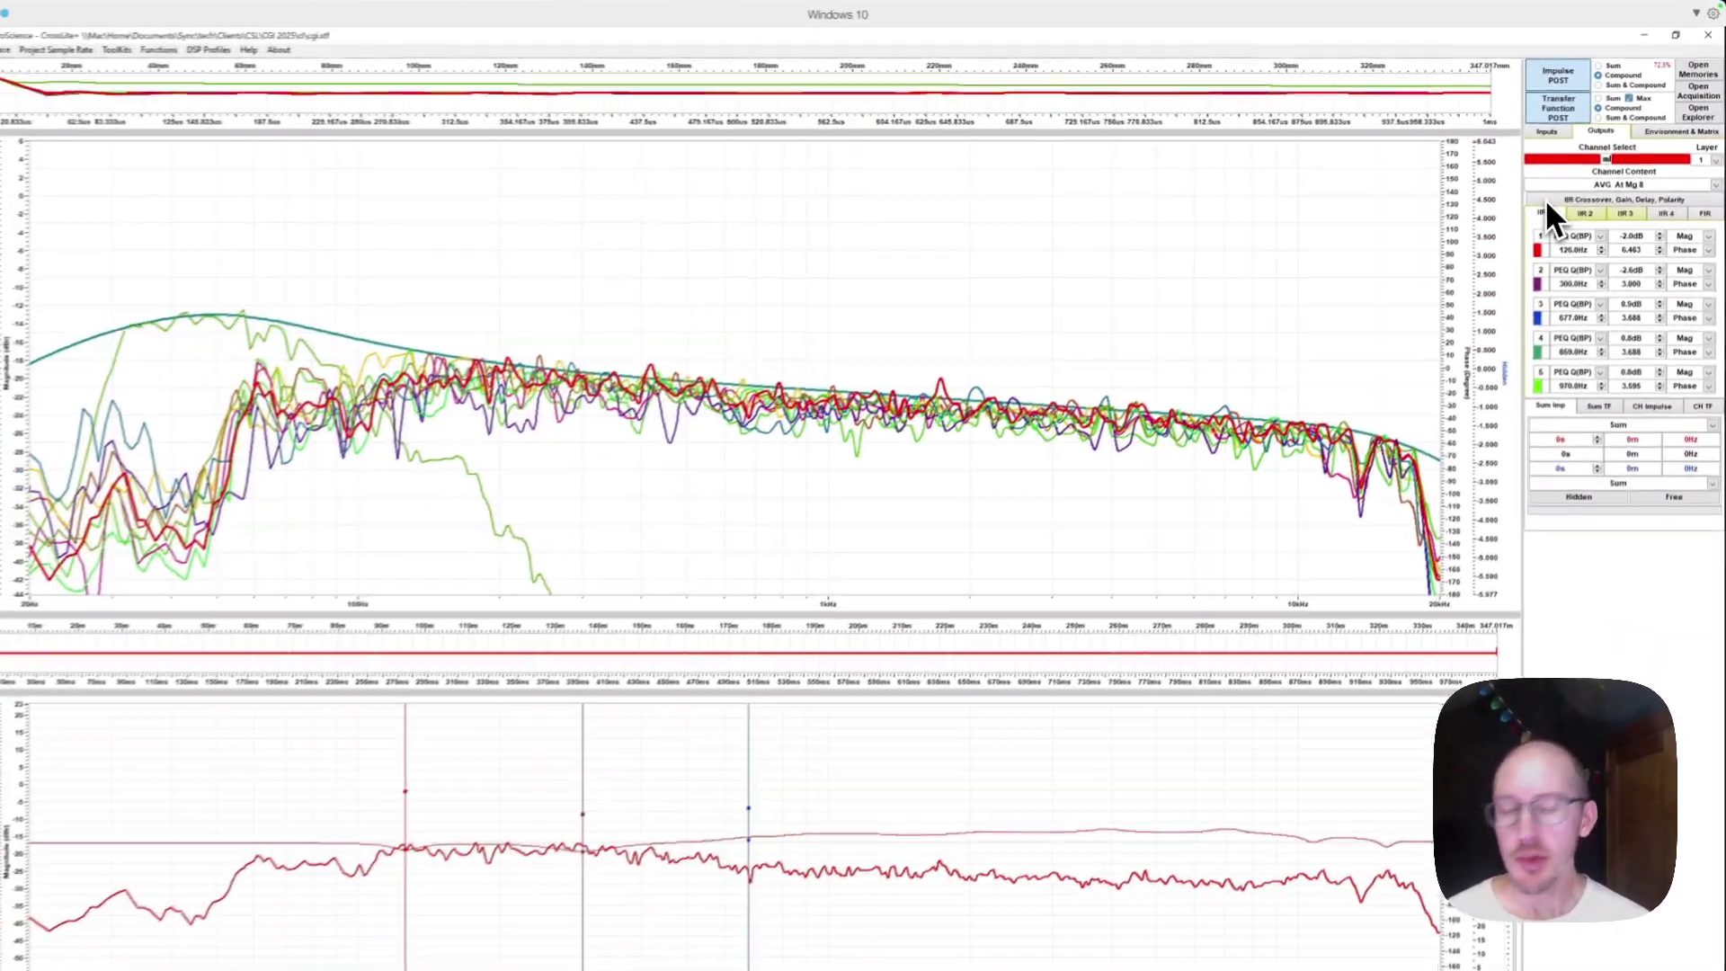
key(super+Tab)
key(super+Tab)
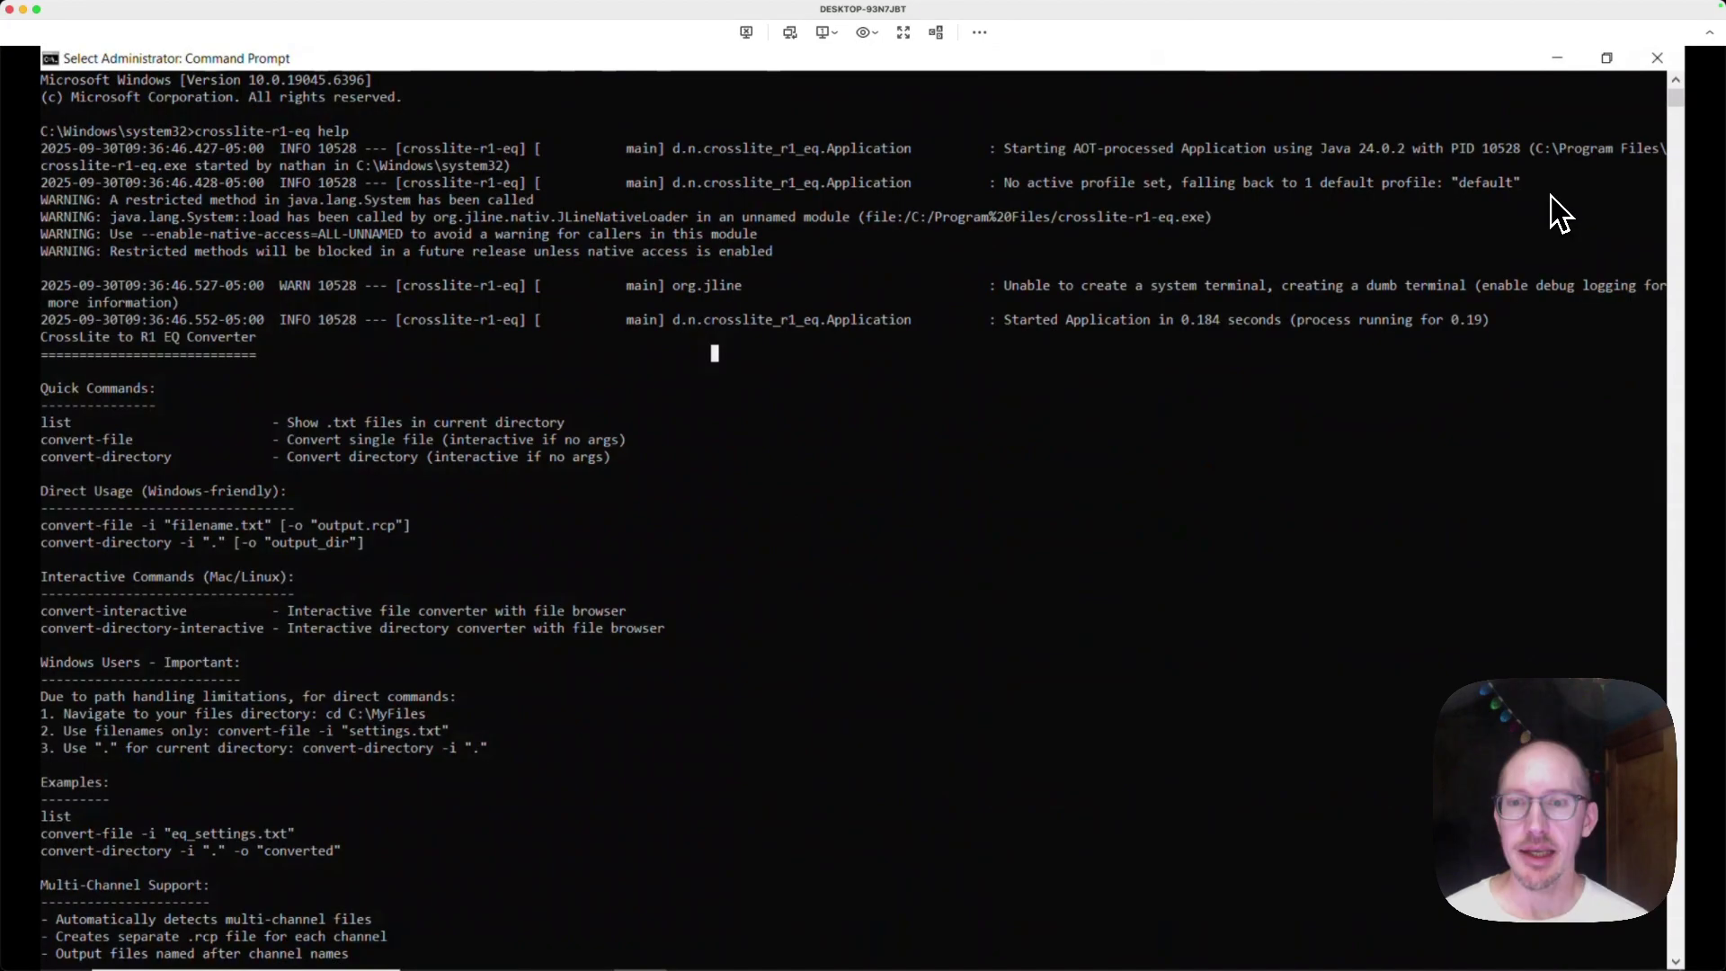
- Bring the R1 V3 window with the ML and MR Main LR EQ panels to the front
key(super)
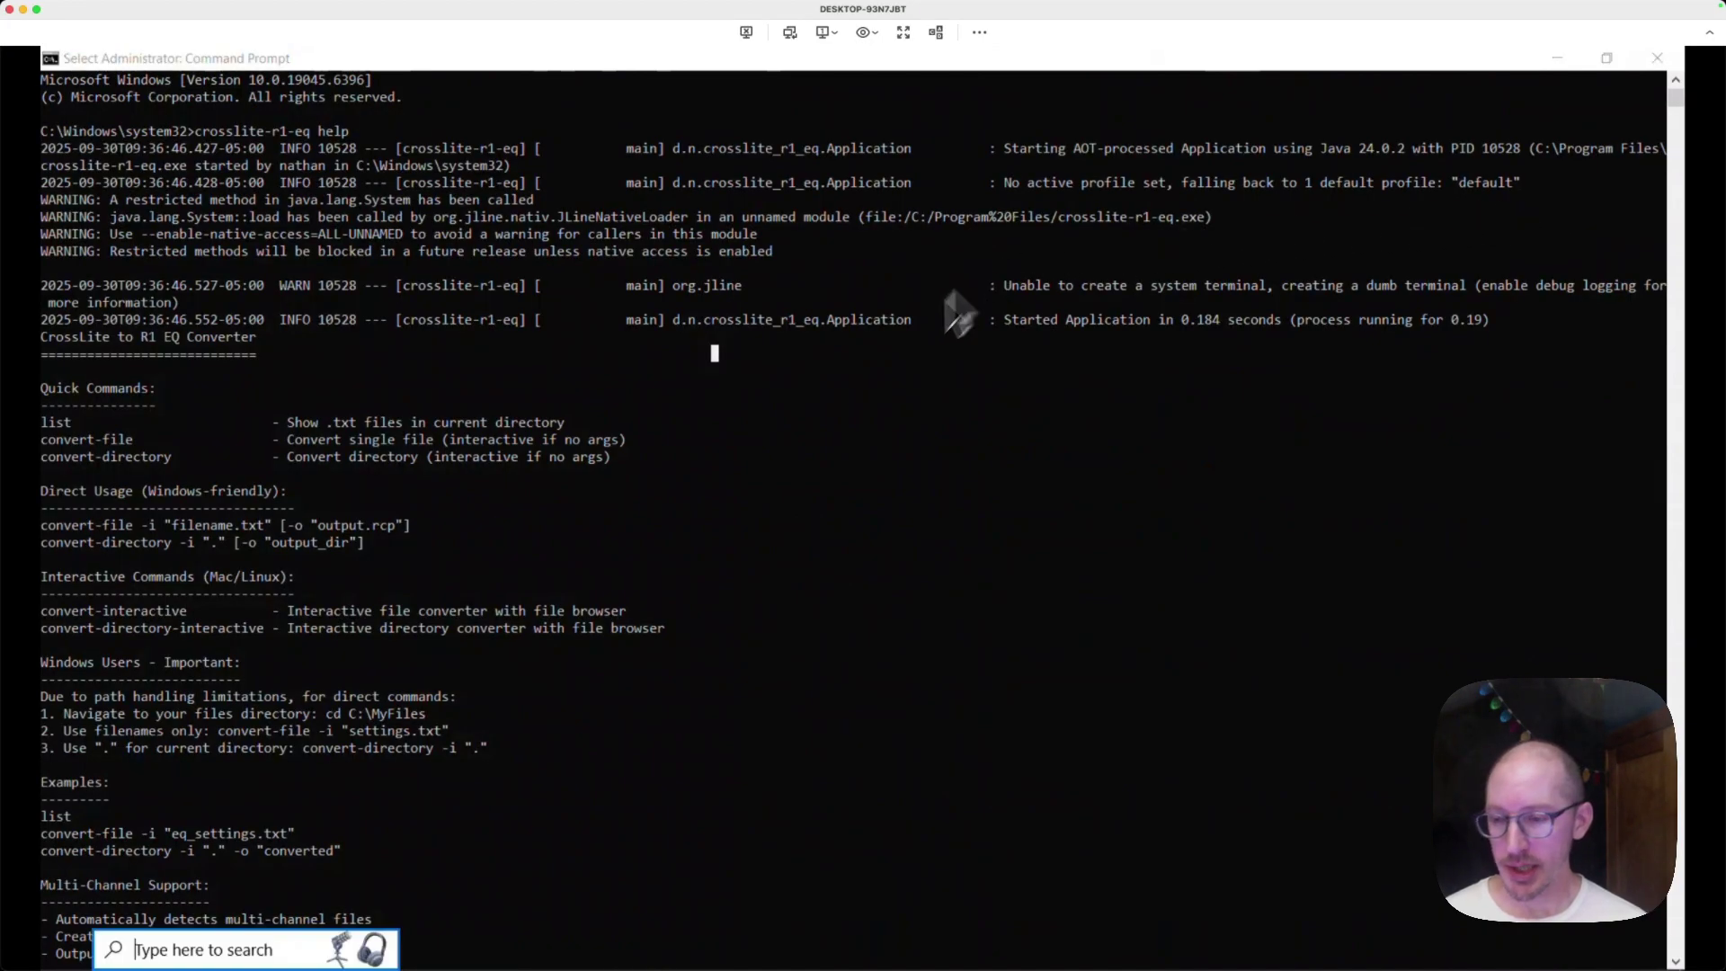
click(601, 940)
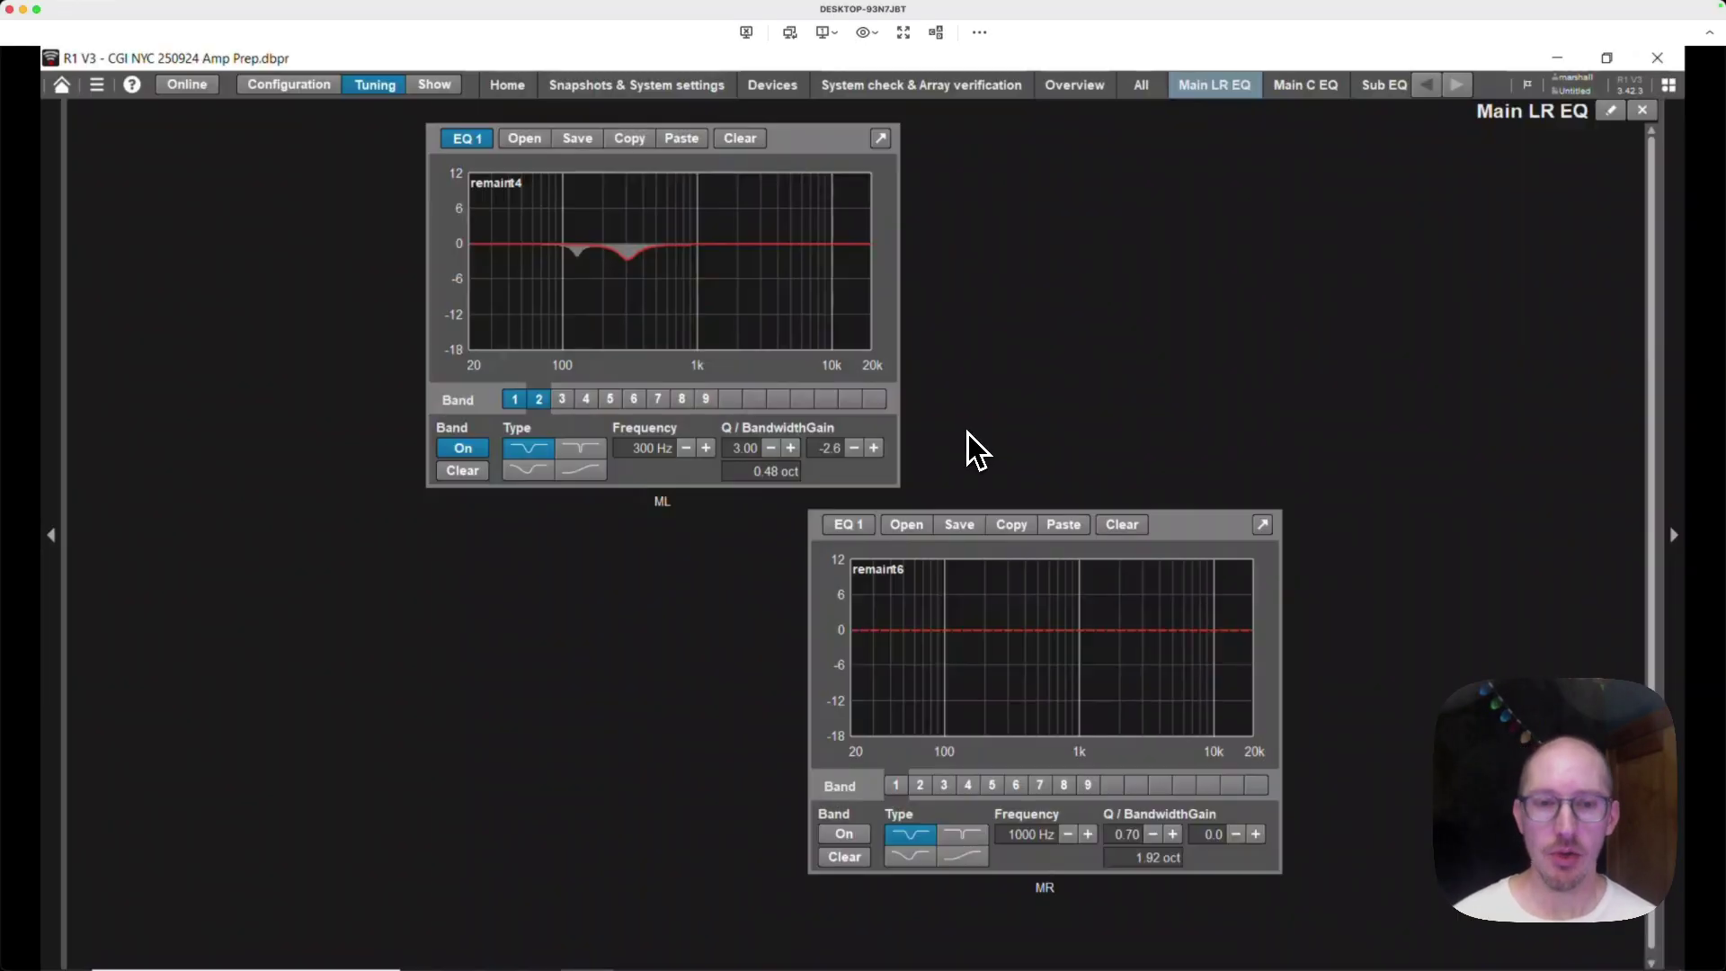
- In CrossLite+, reveal the Functions menu's Export Filter Coefficients (txt) option, then return to the remote desktop
key(super+Tab)
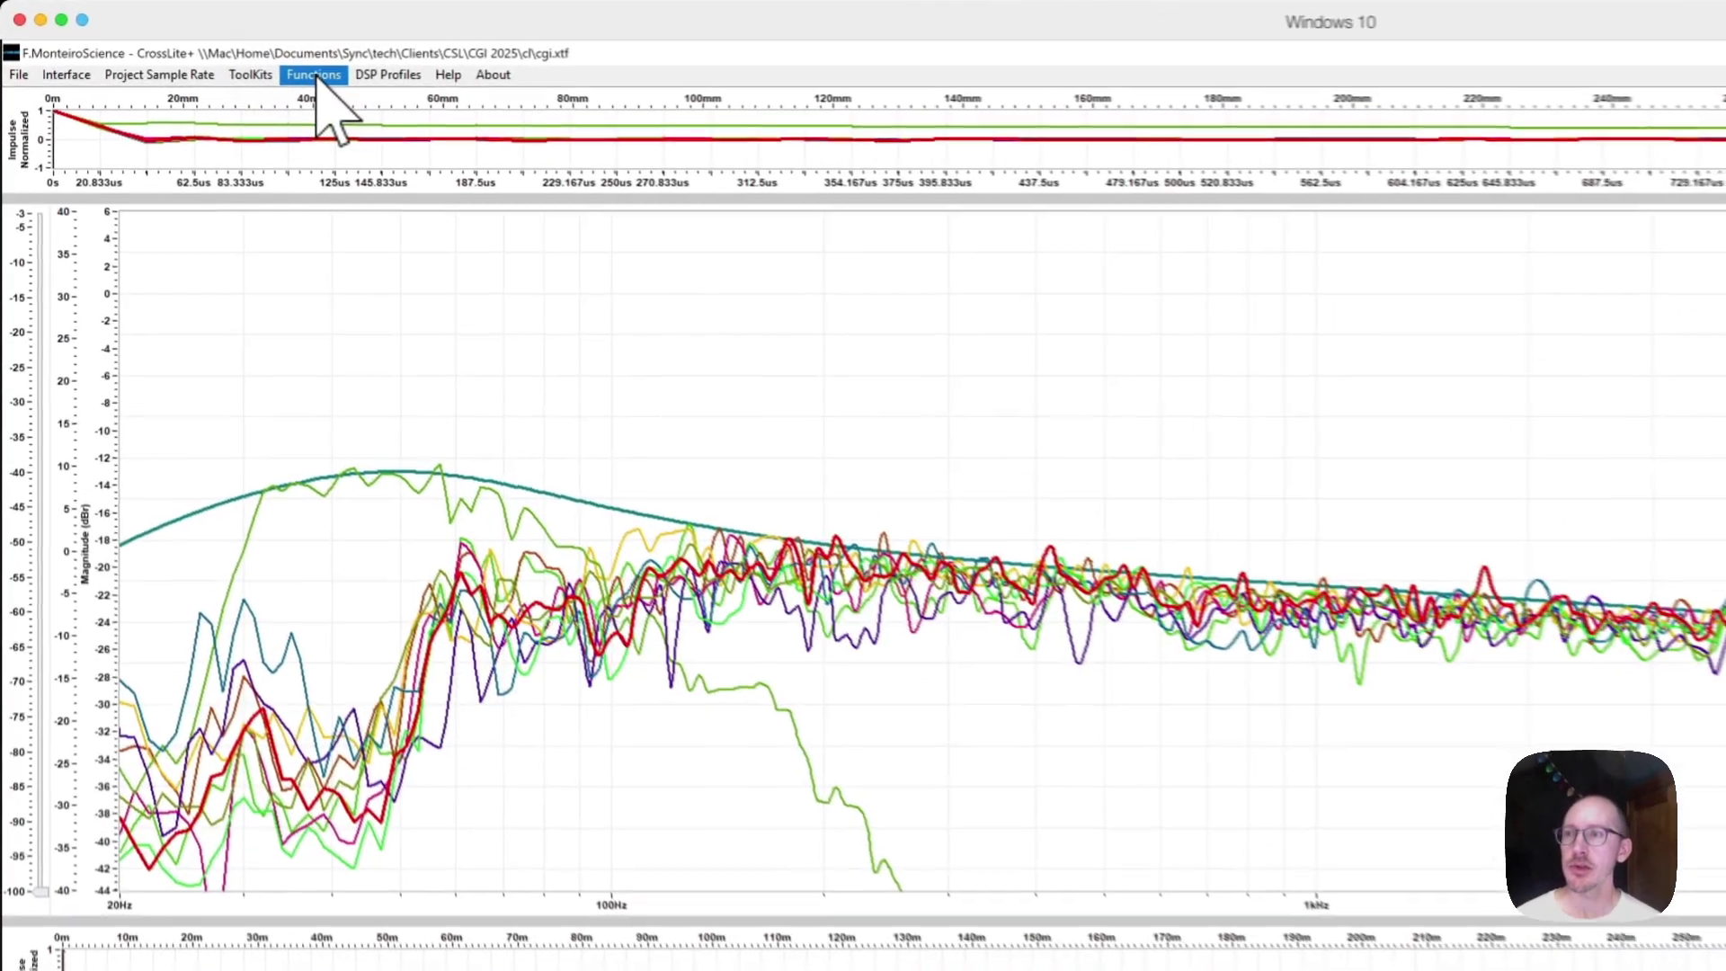
click(316, 76)
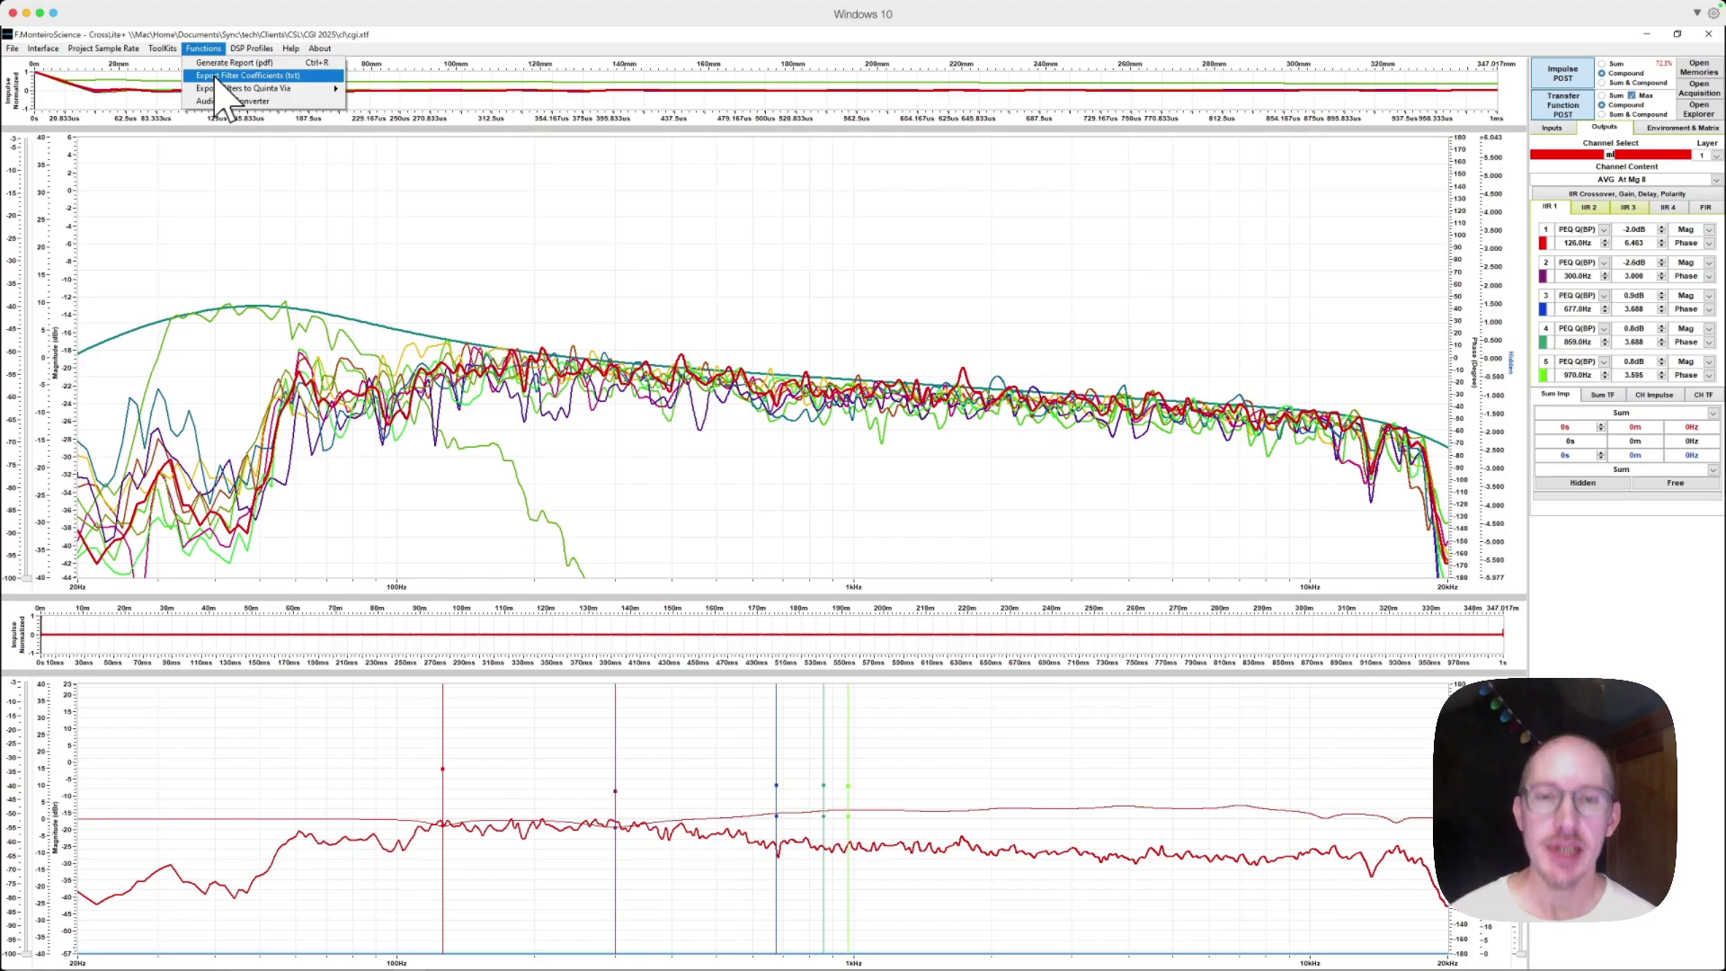
key(super+Tab)
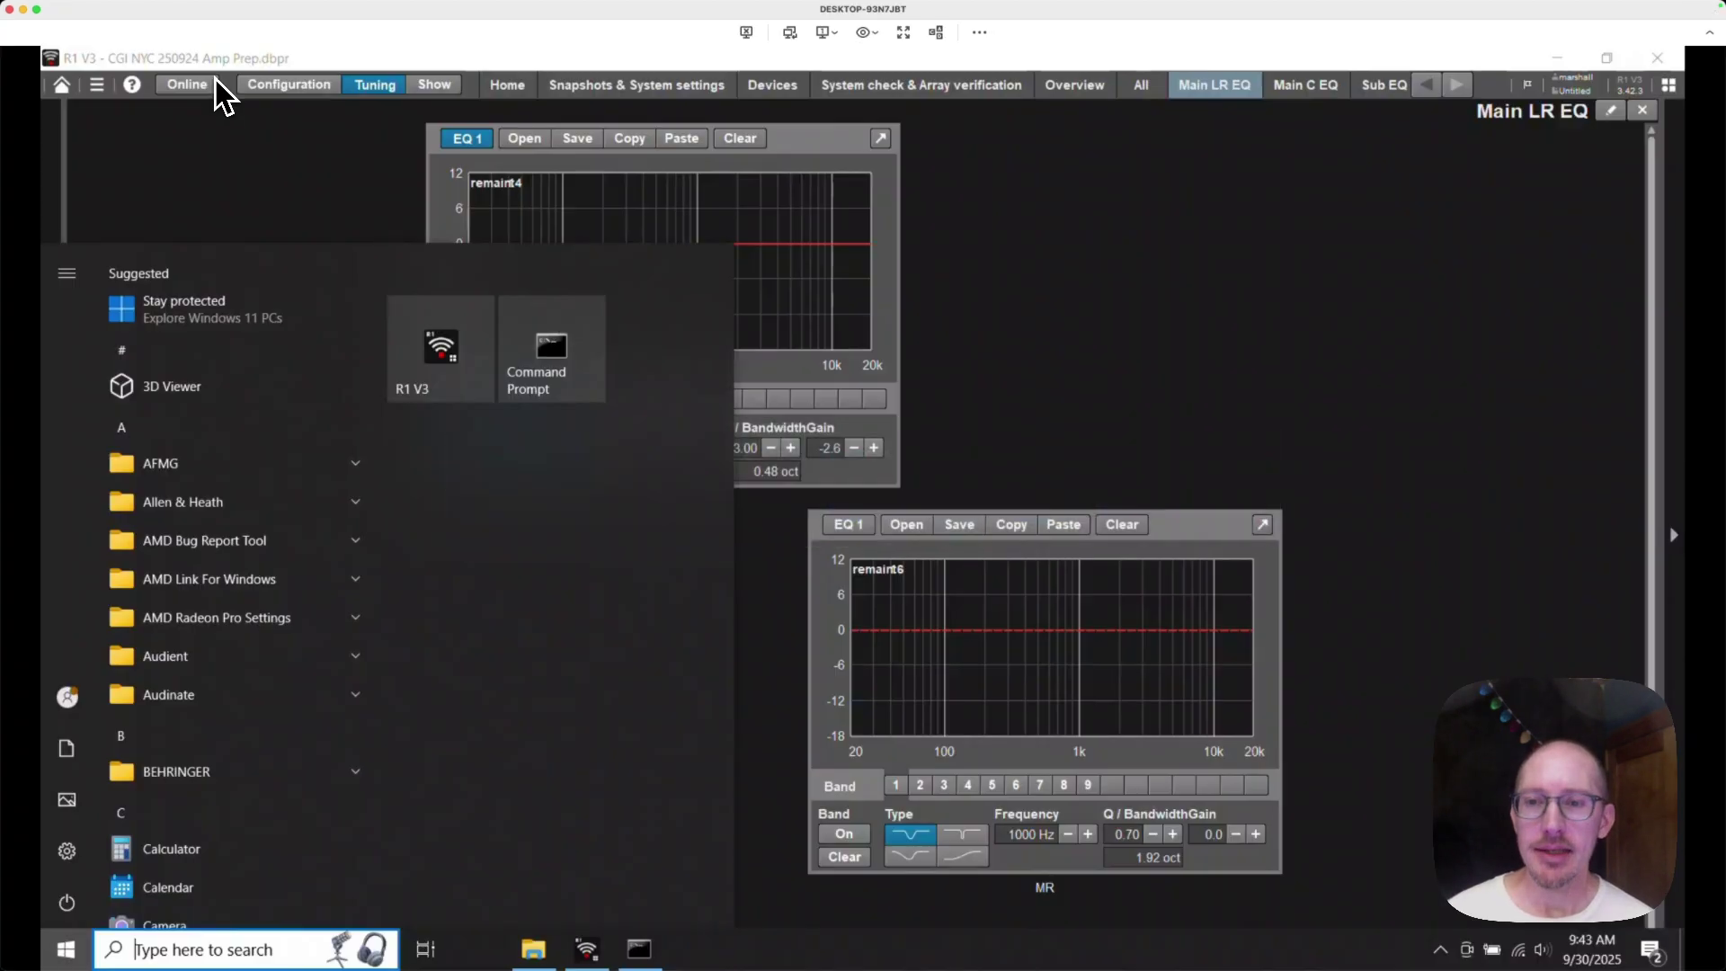
- Try opening a .rcp EQ file for the ML channel, cancel, and switch to the browser
click(1012, 225)
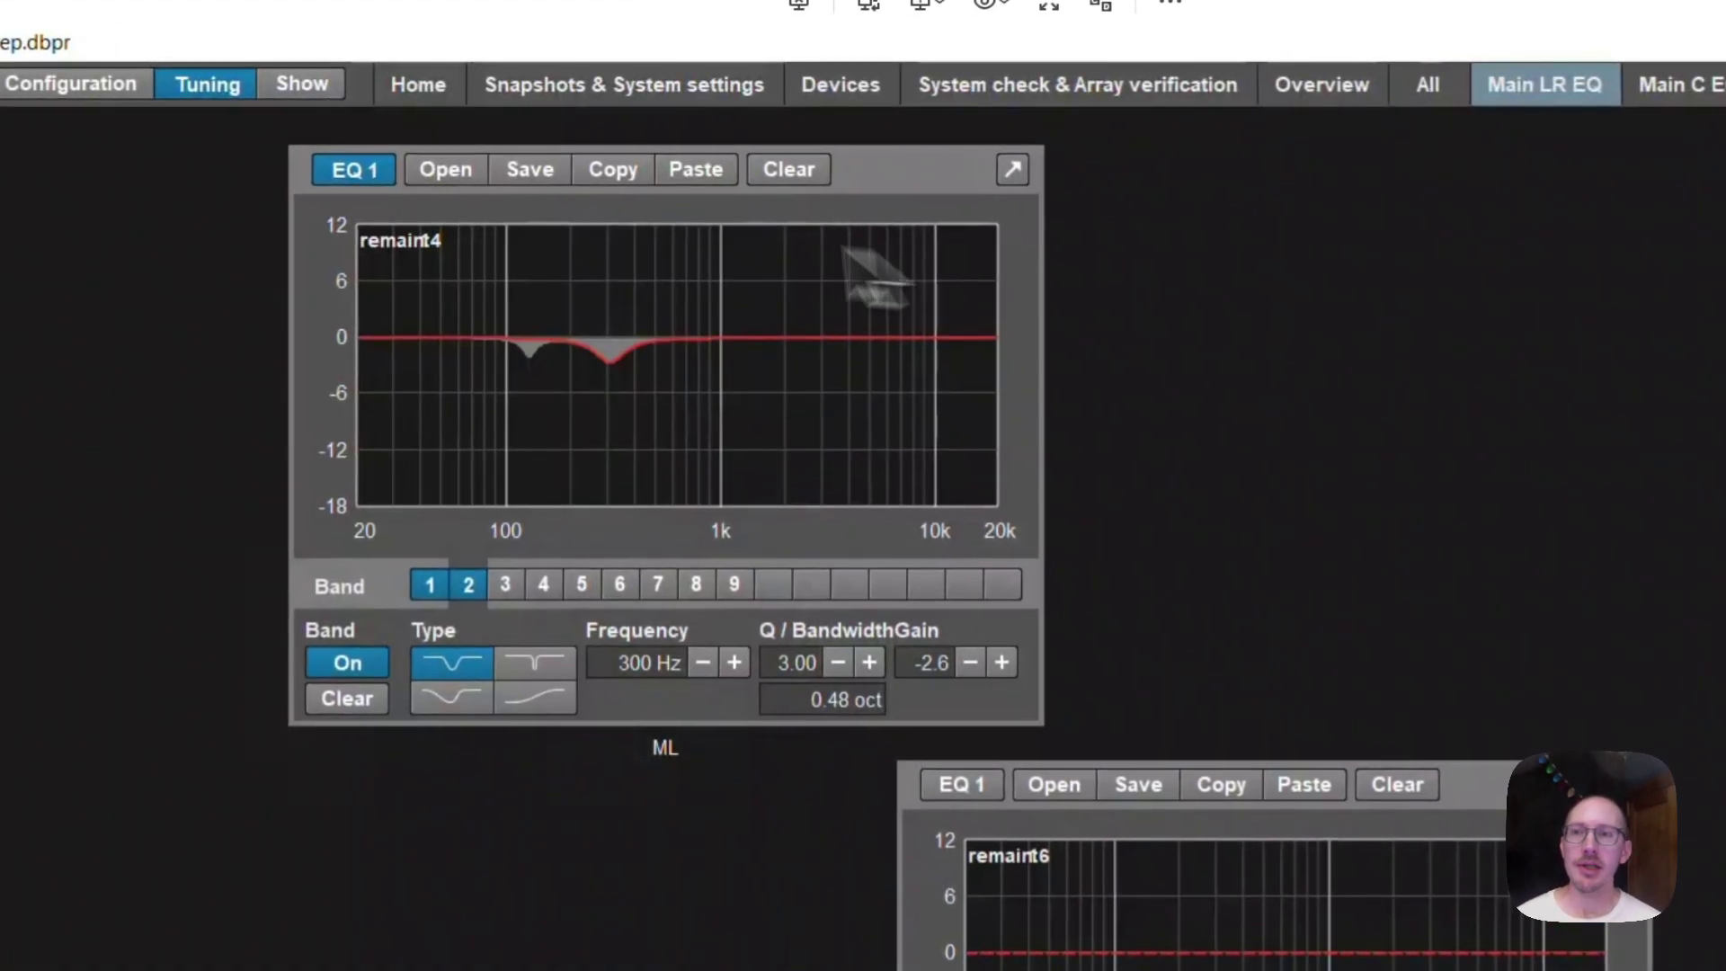
click(445, 170)
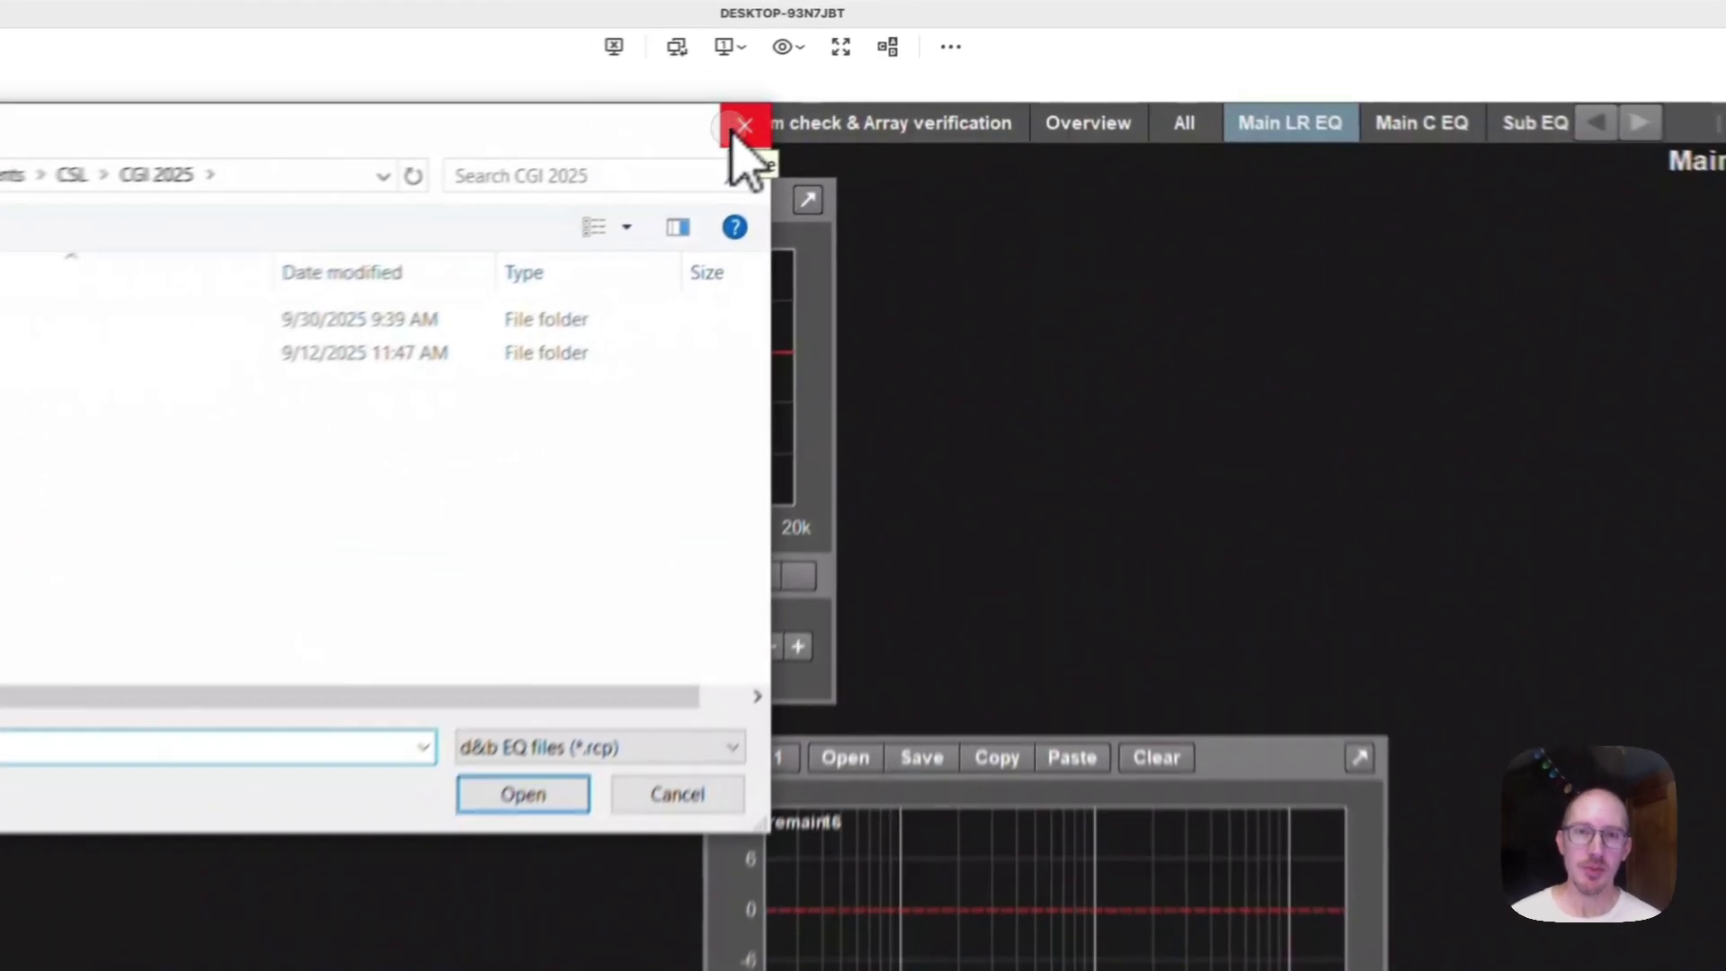
click(836, 87)
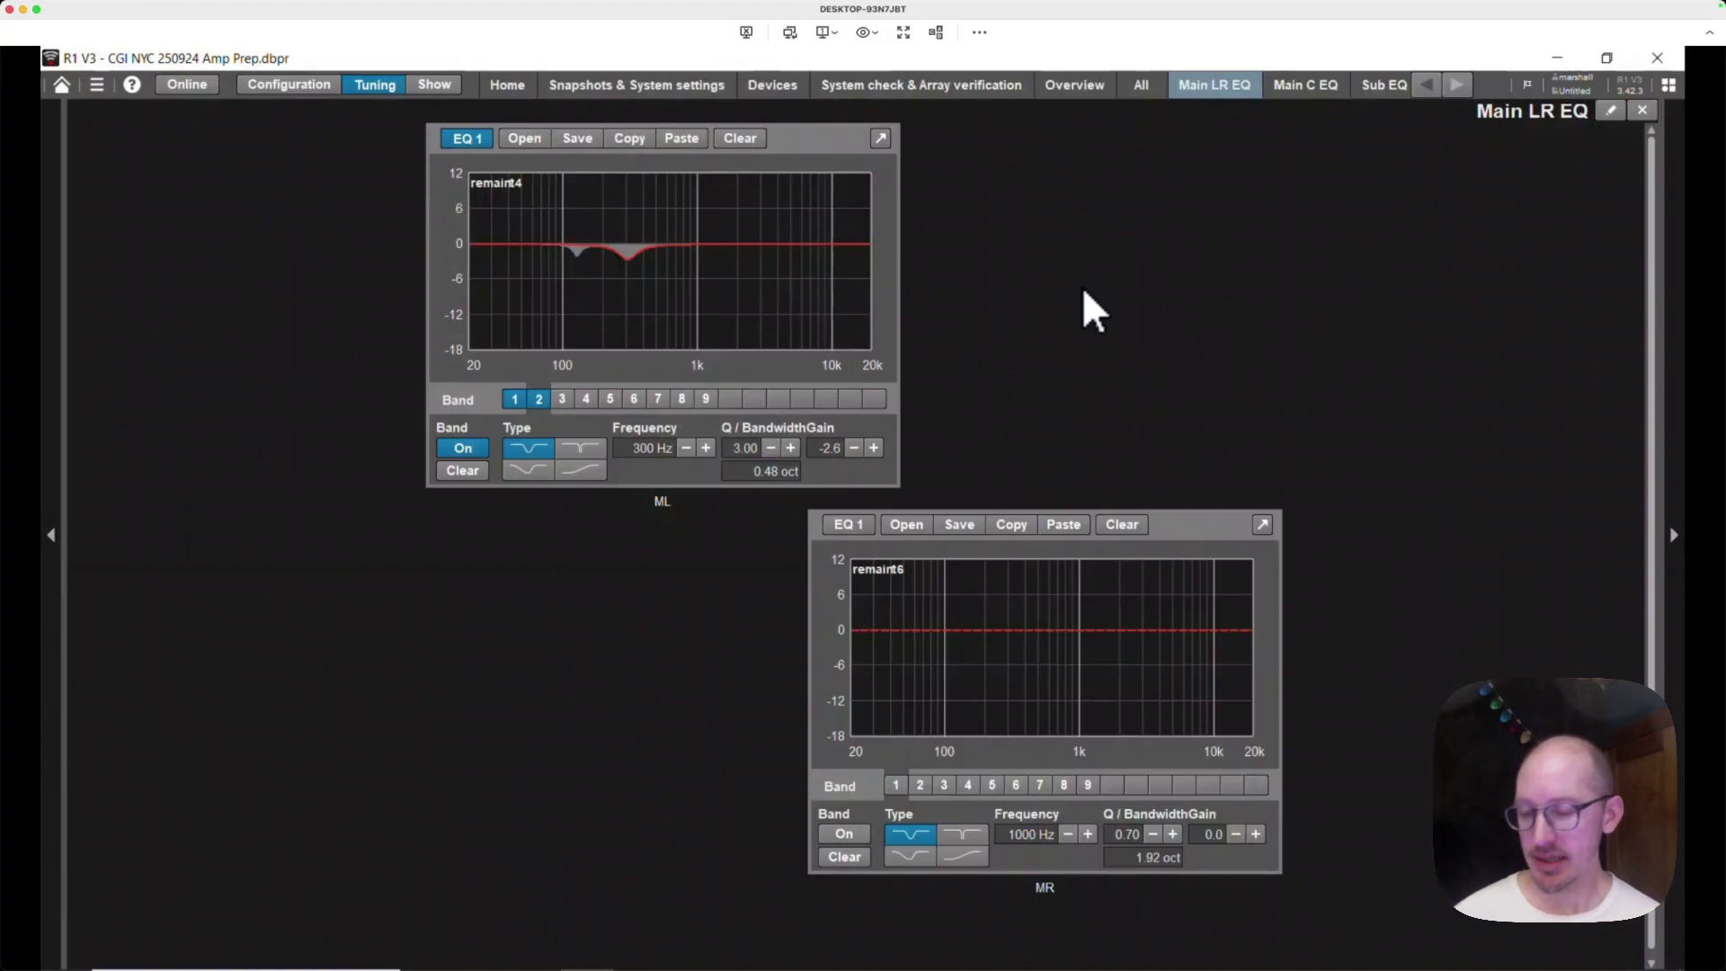
key(super+Tab)
key(super+Tab)
key(super+Tab)
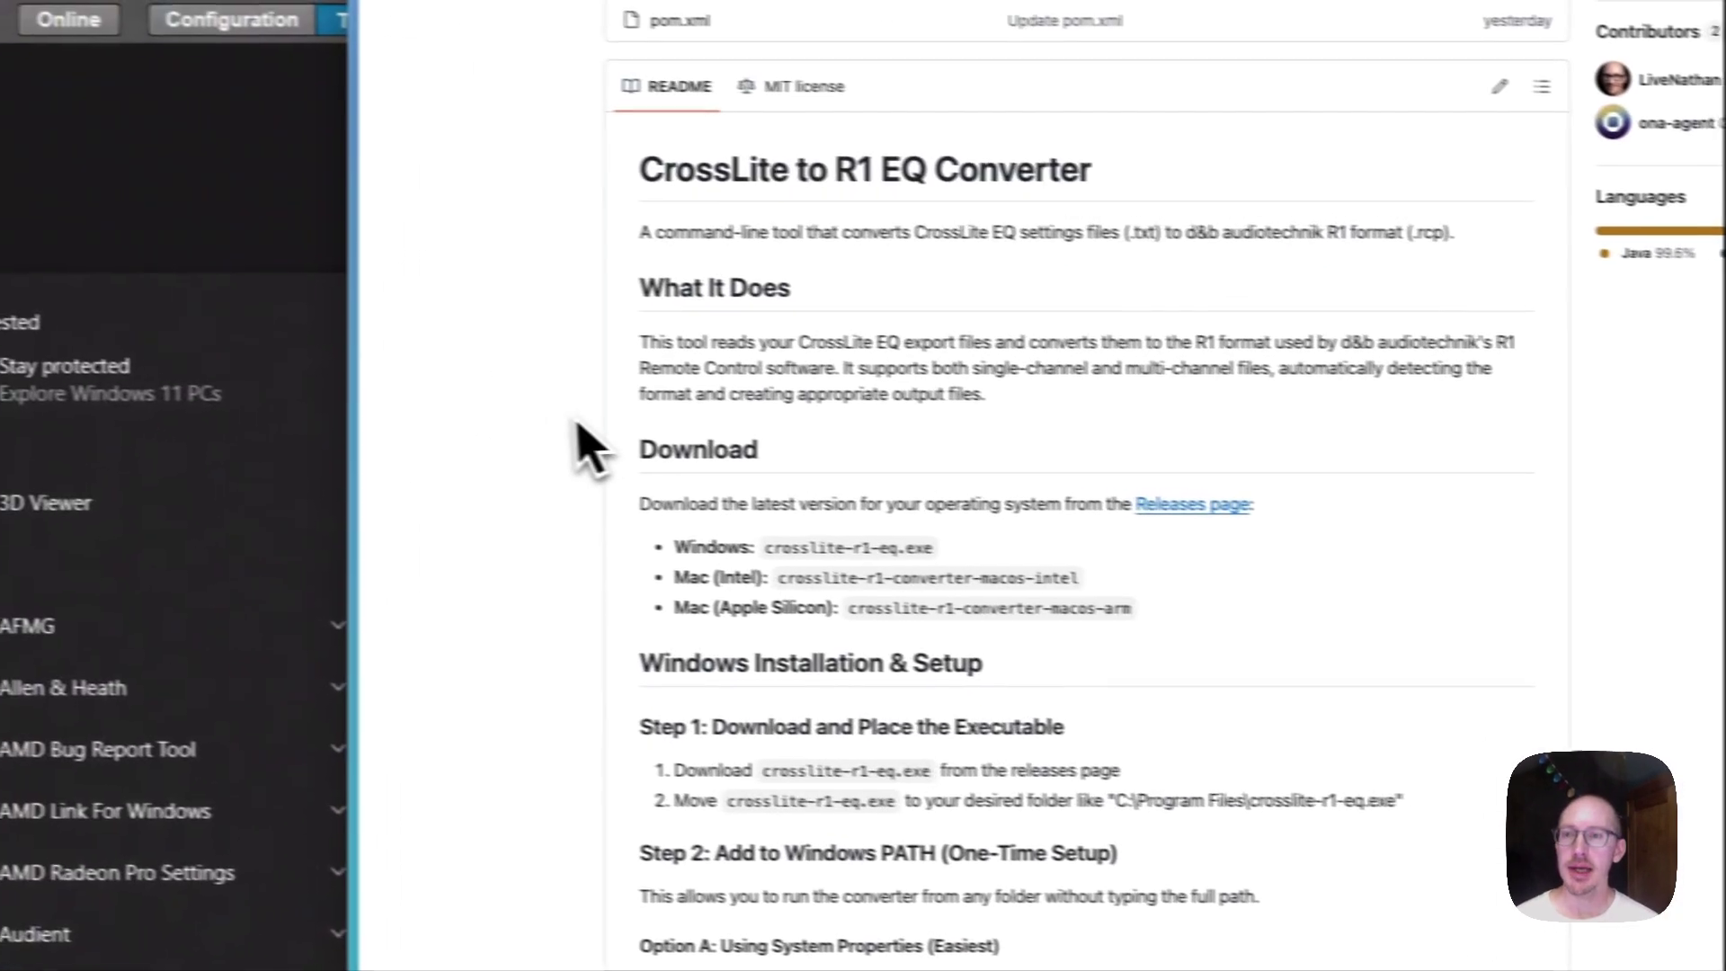
scroll(81, 386, up, 6)
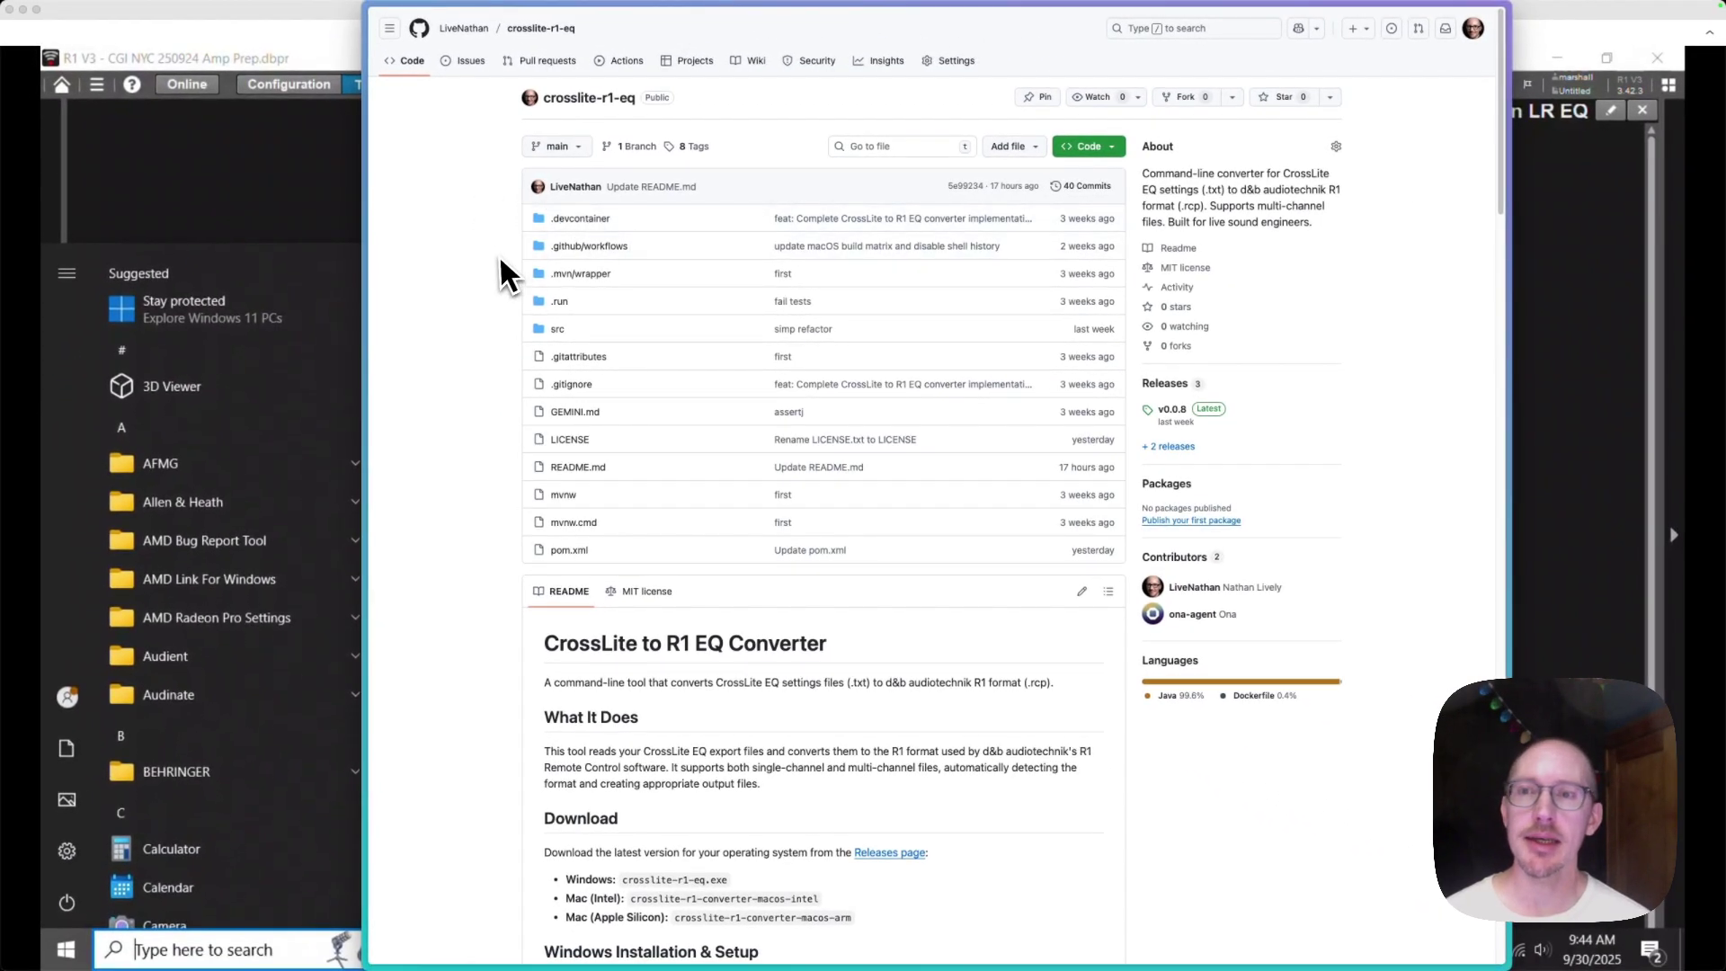
scroll(510, 356, down, 6)
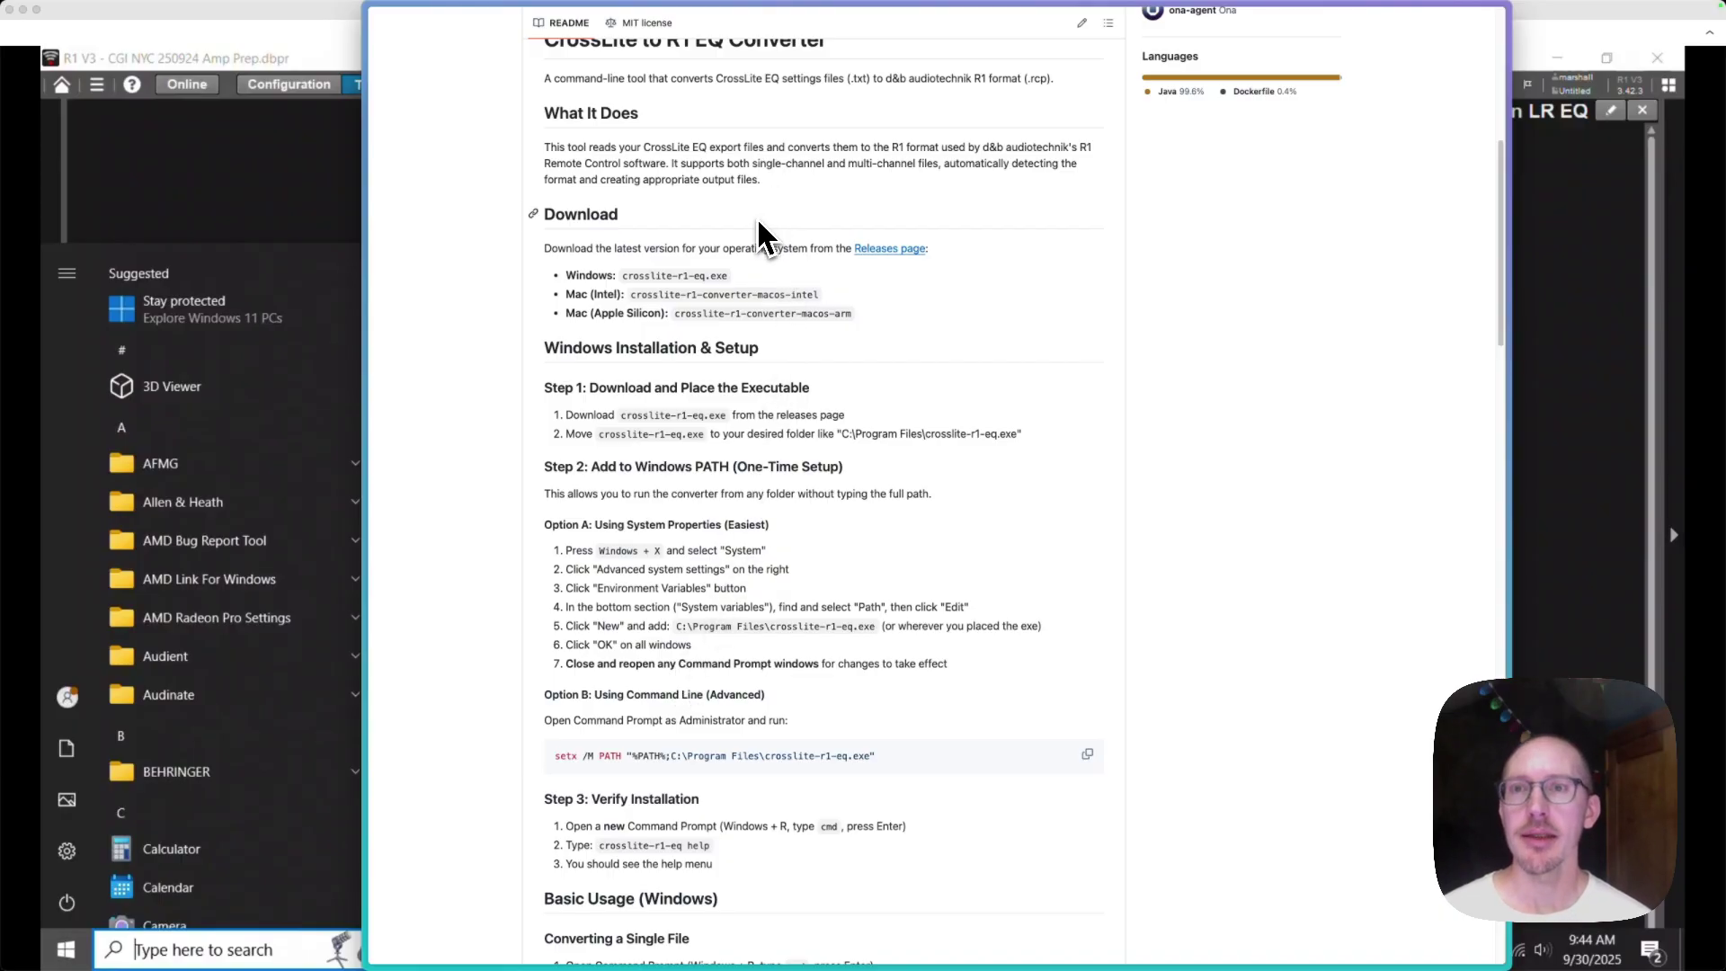
scroll(759, 232, up, 1)
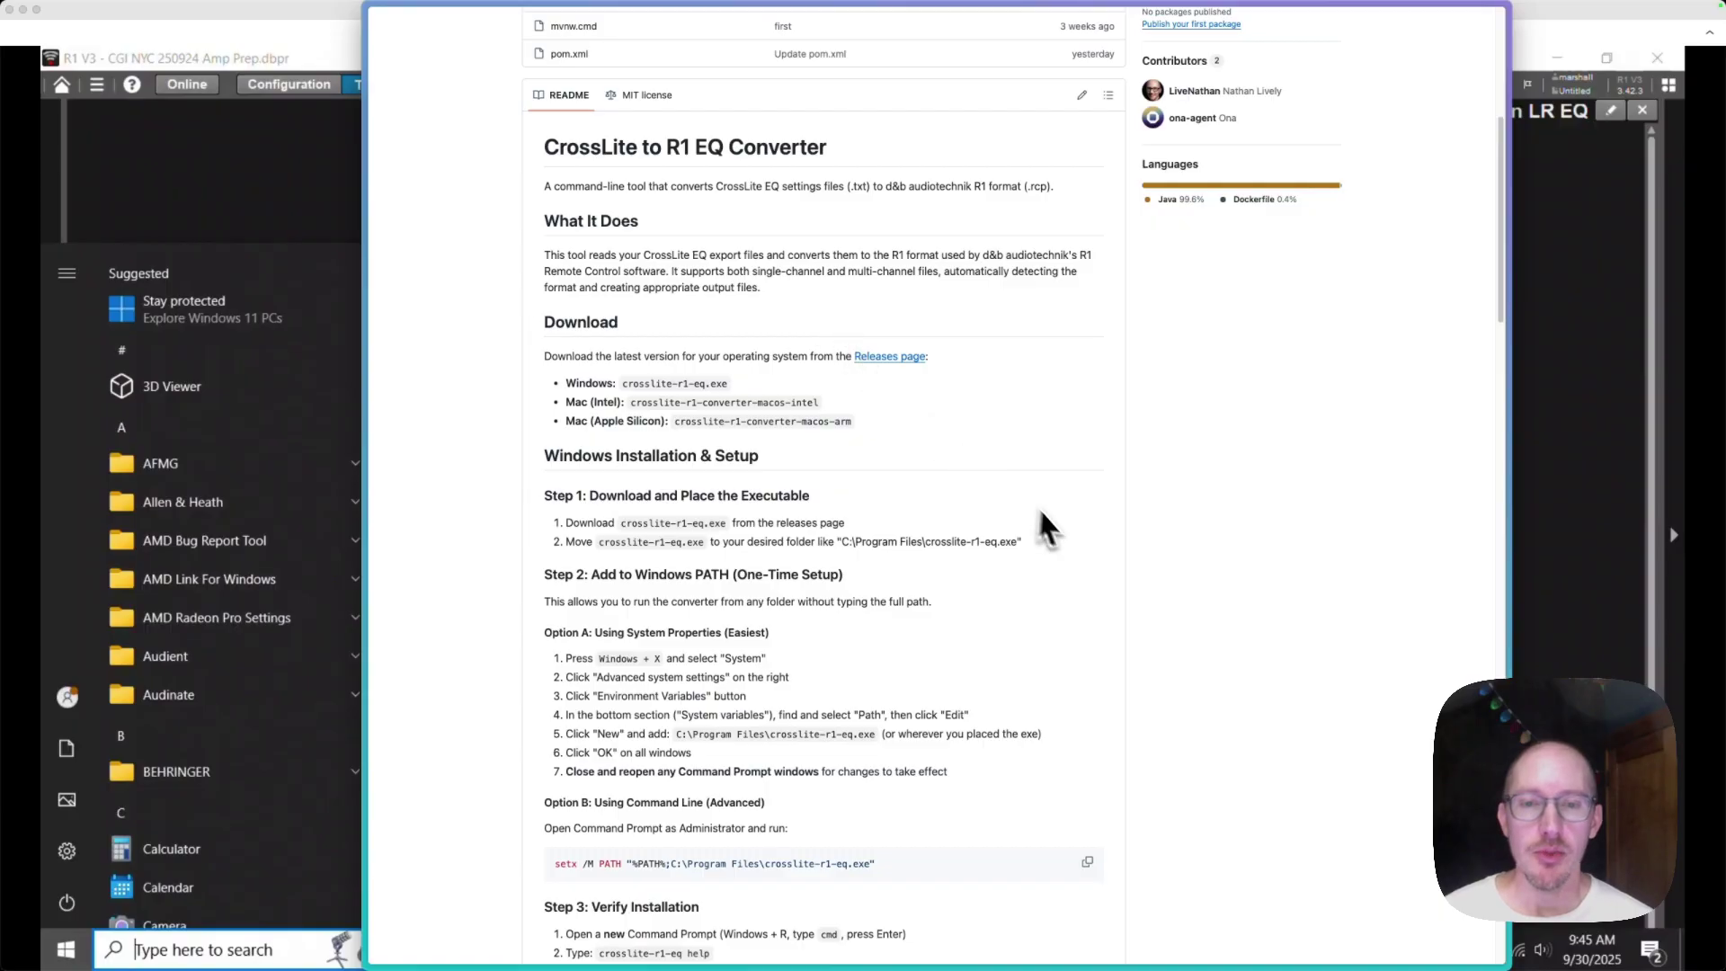
- Highlight 'System Properties' in the README's Option A PATH instructions
scroll(1126, 576, down, 3)
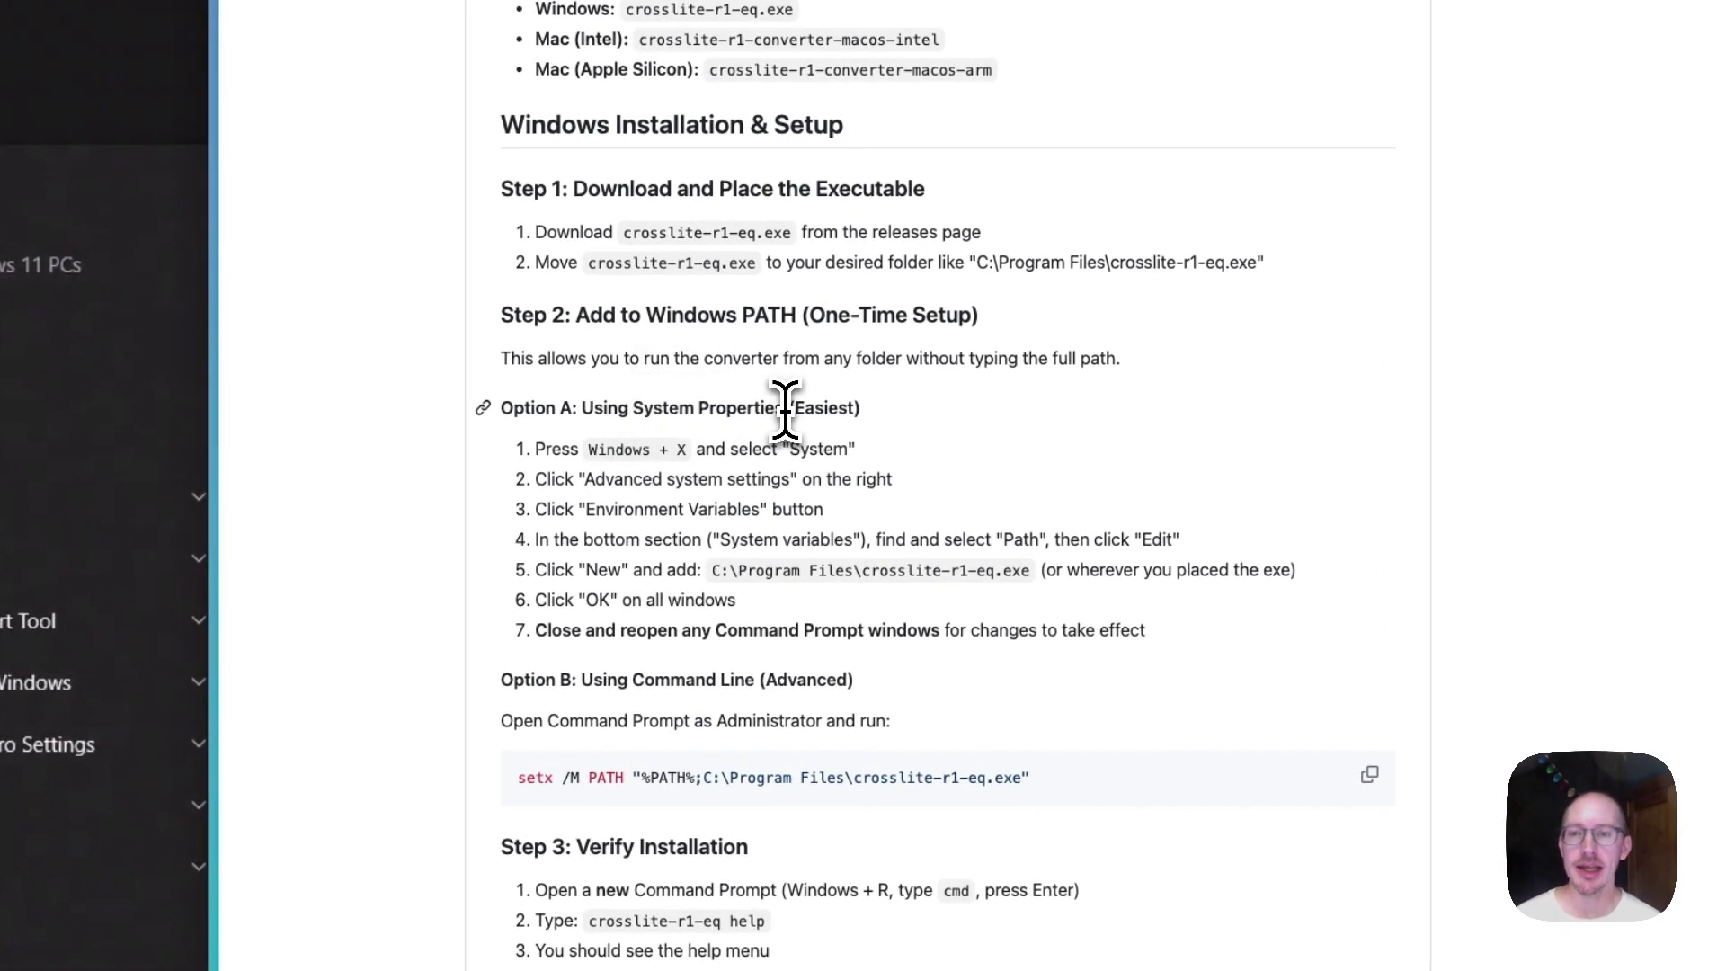
drag(785, 409, 633, 410)
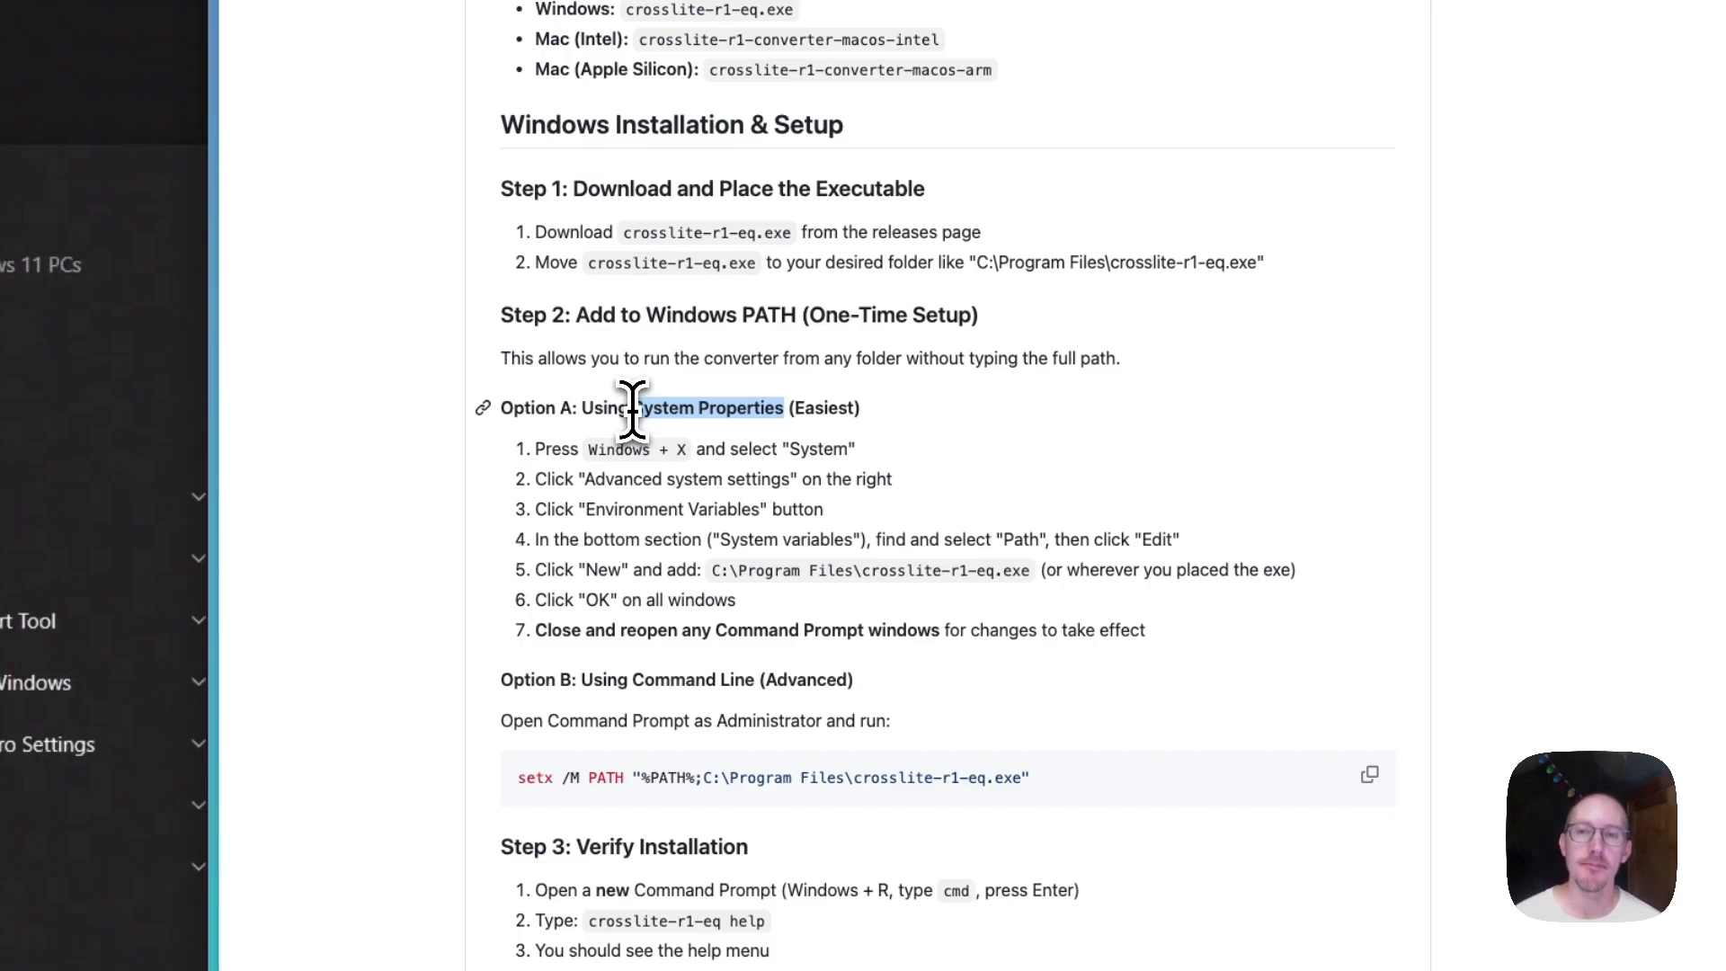
drag(632, 410, 628, 410)
click(620, 401)
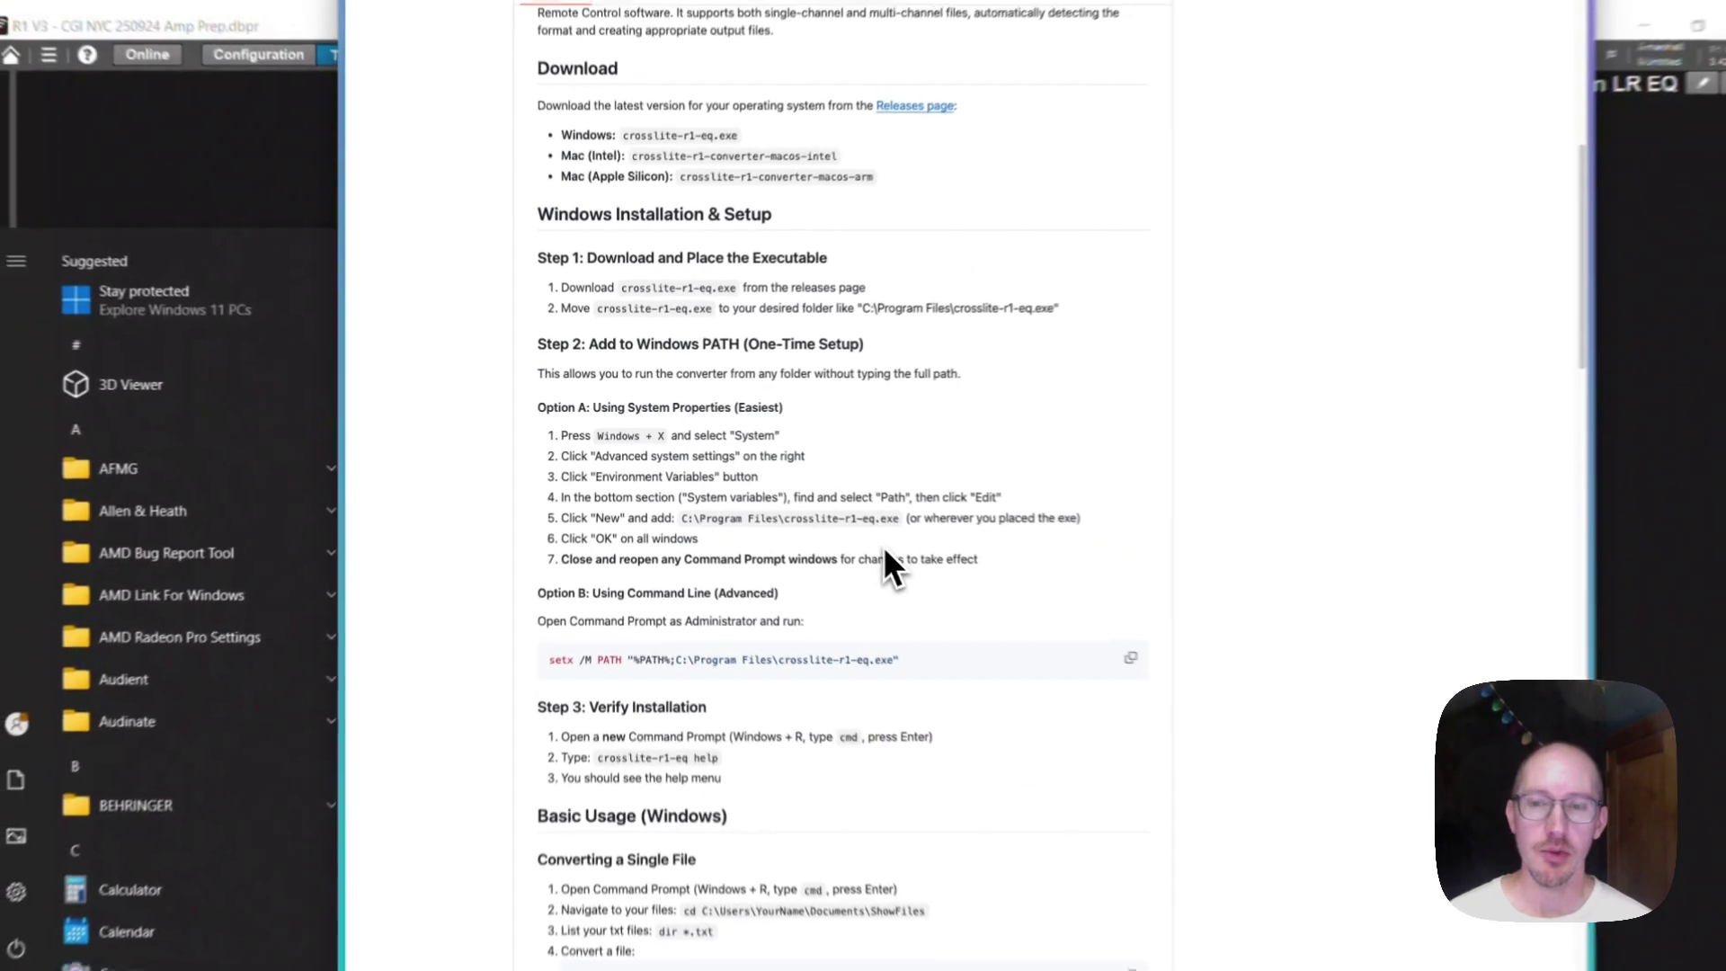
- Highlight 'Administrator' in Option B, then return to the R1 remote desktop
scroll(861, 537, down, 1)
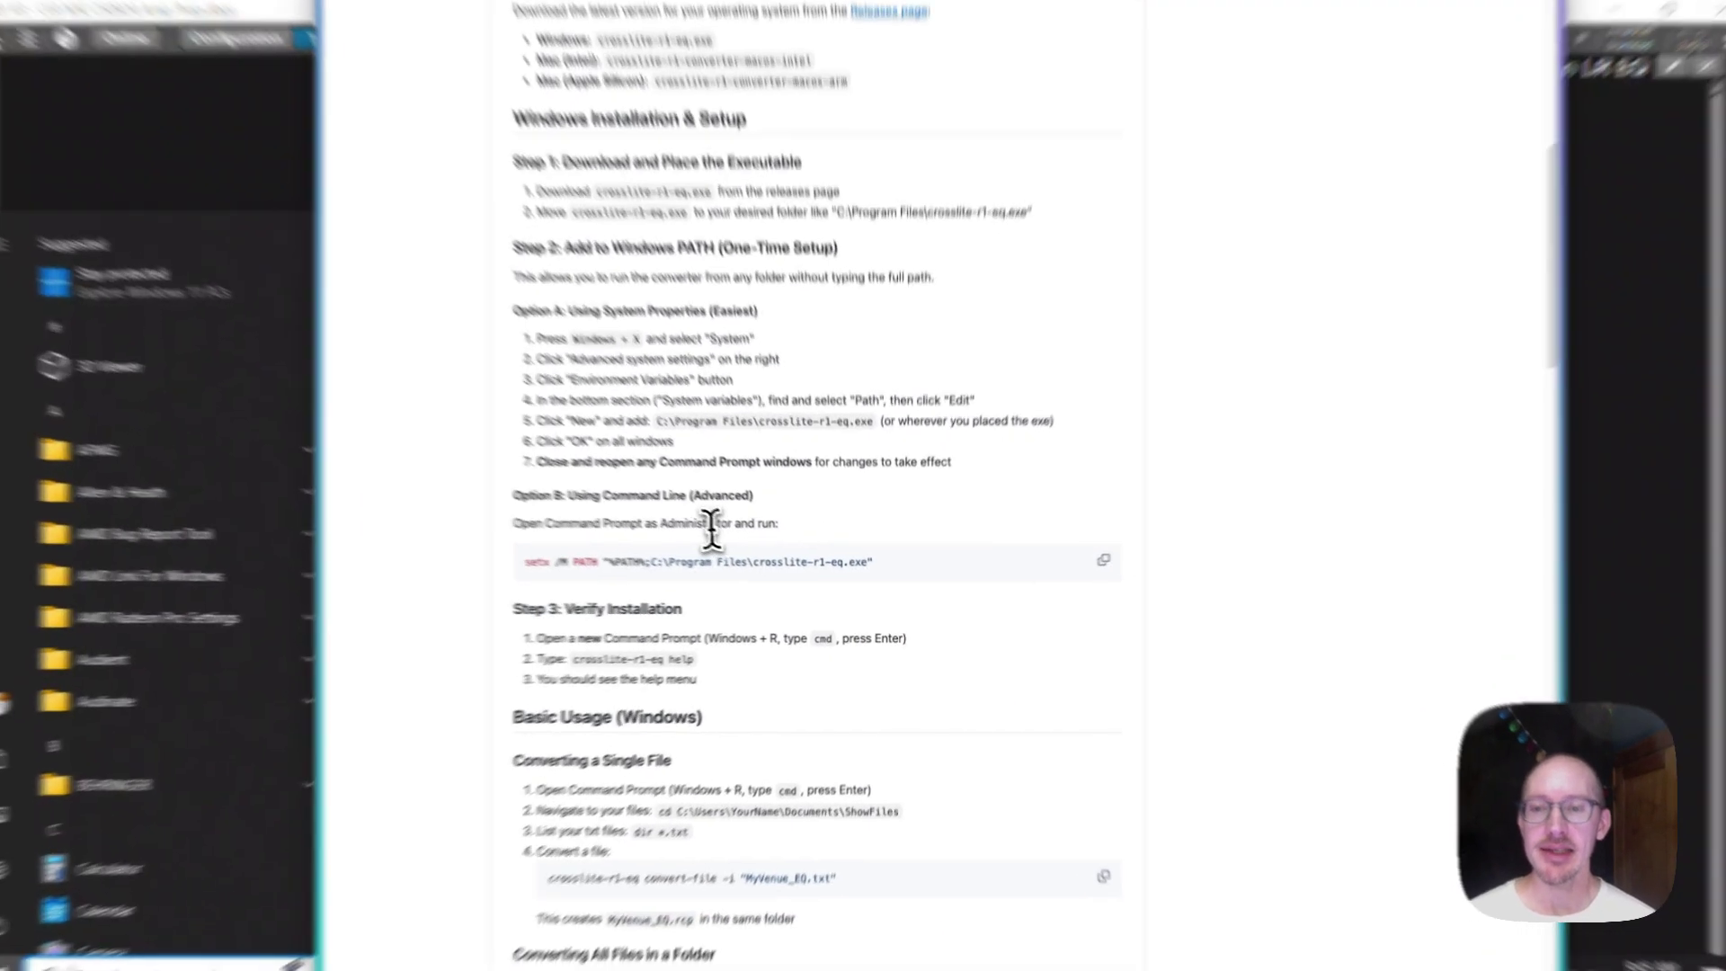
double_click(704, 533)
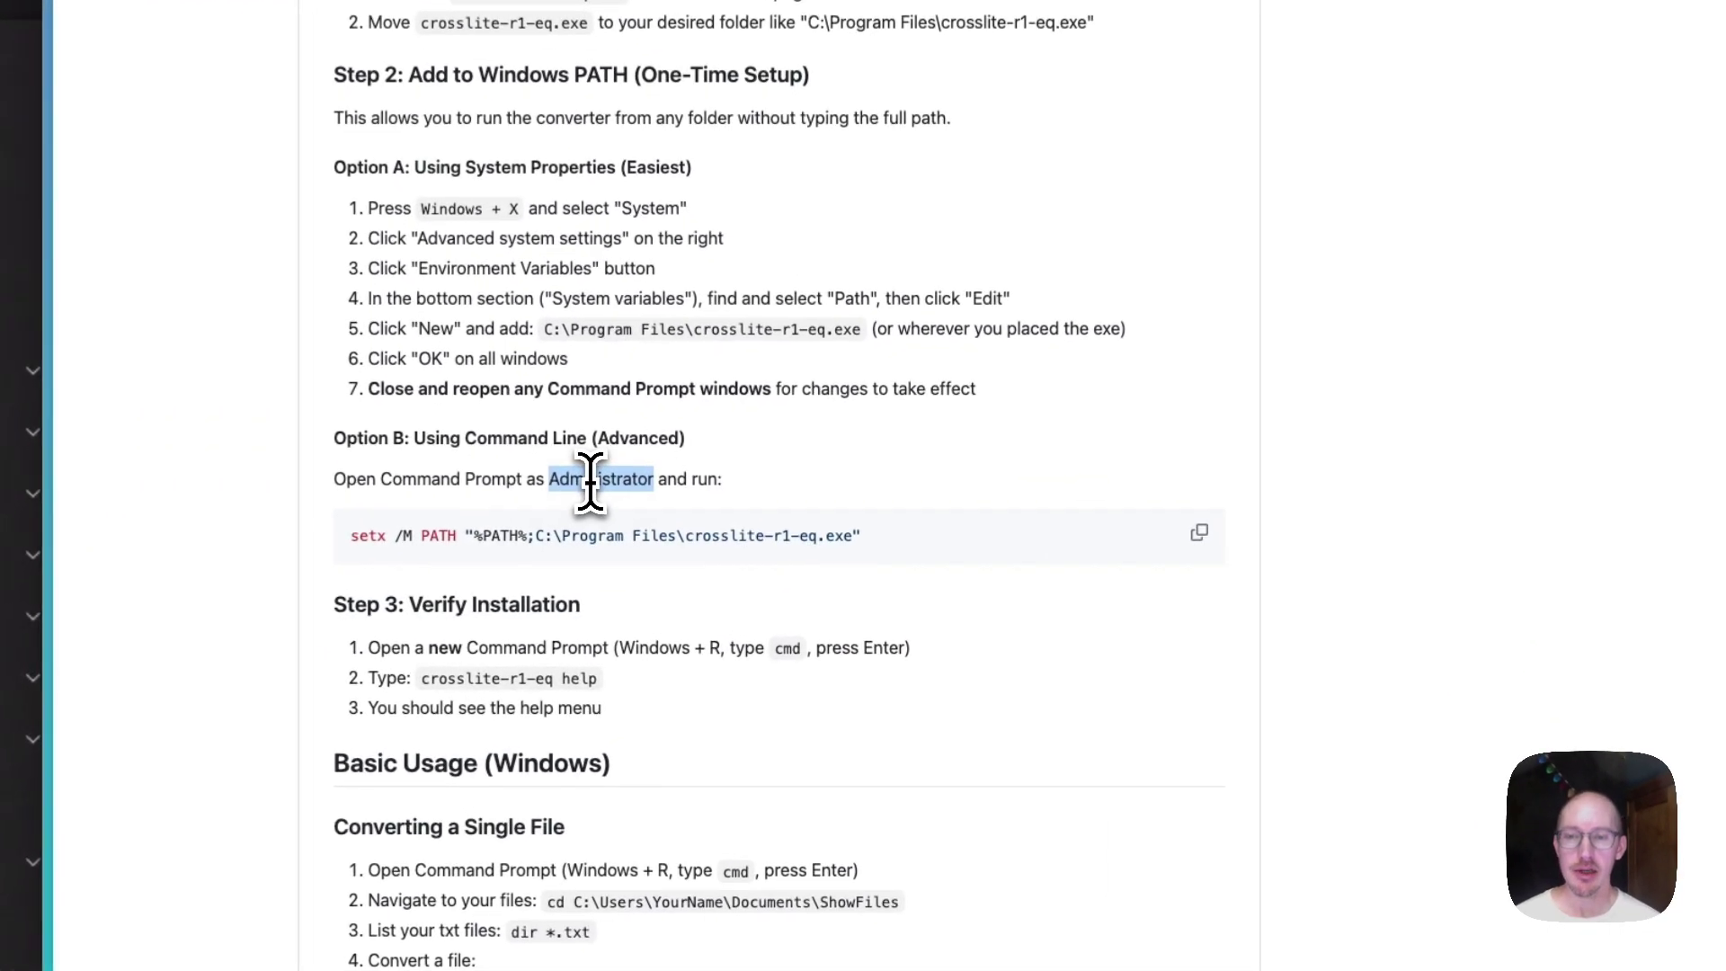
click(1081, 534)
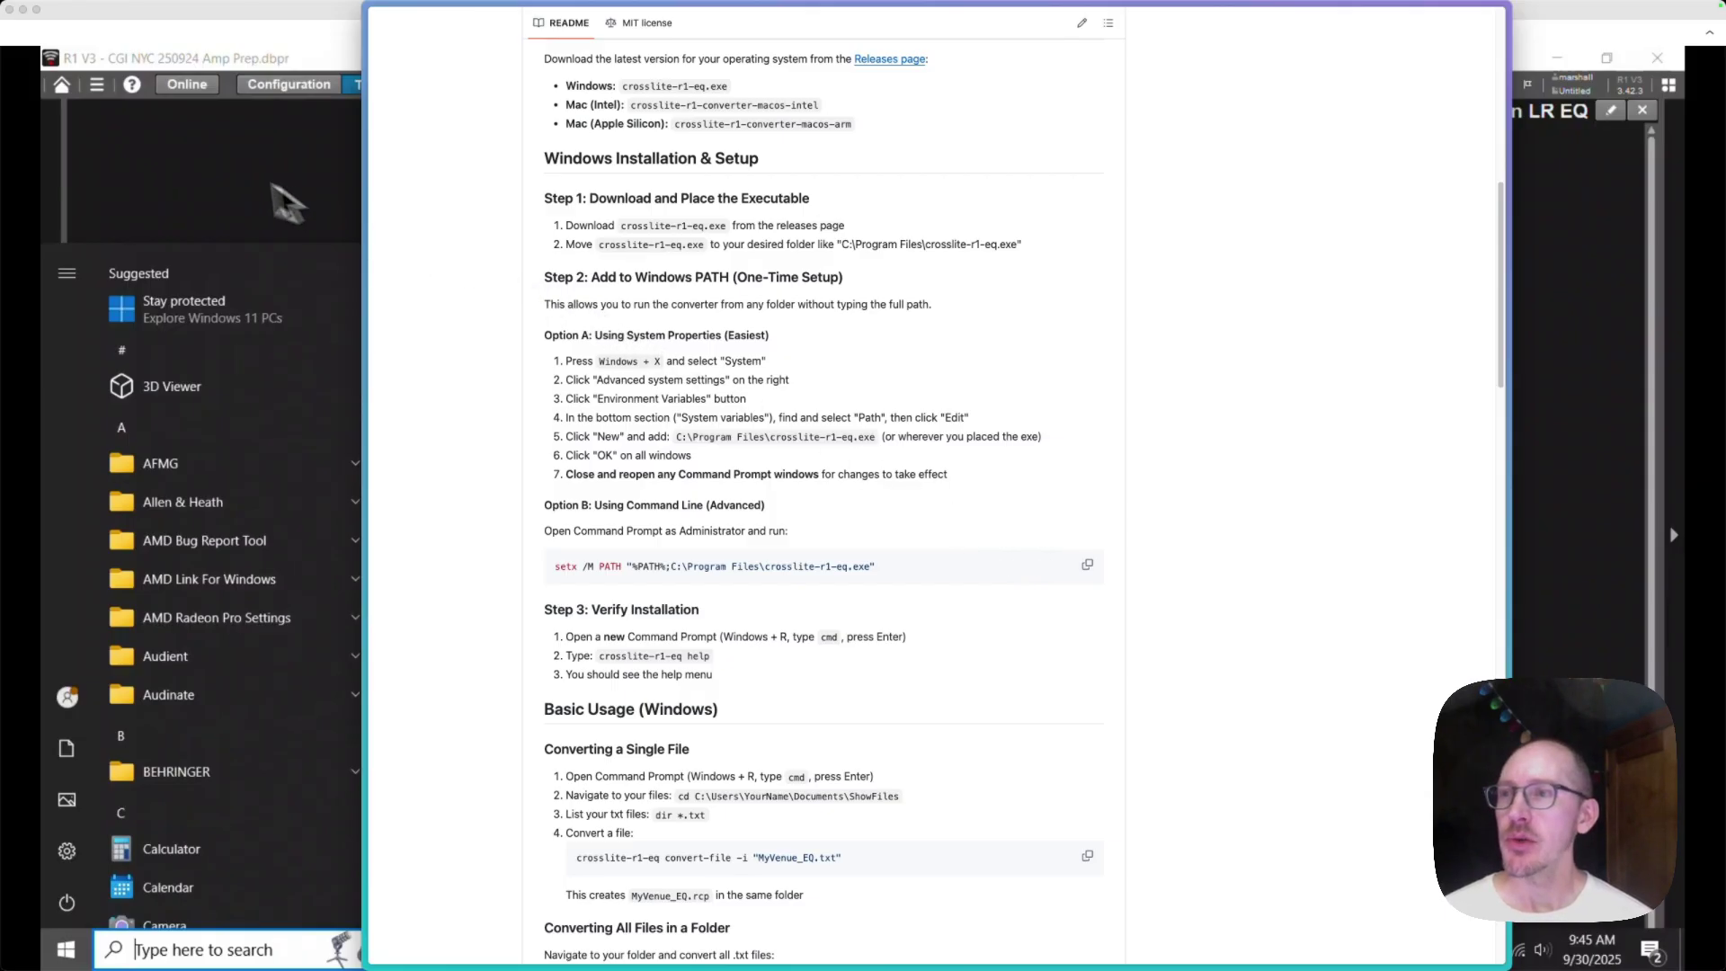
click(205, 171)
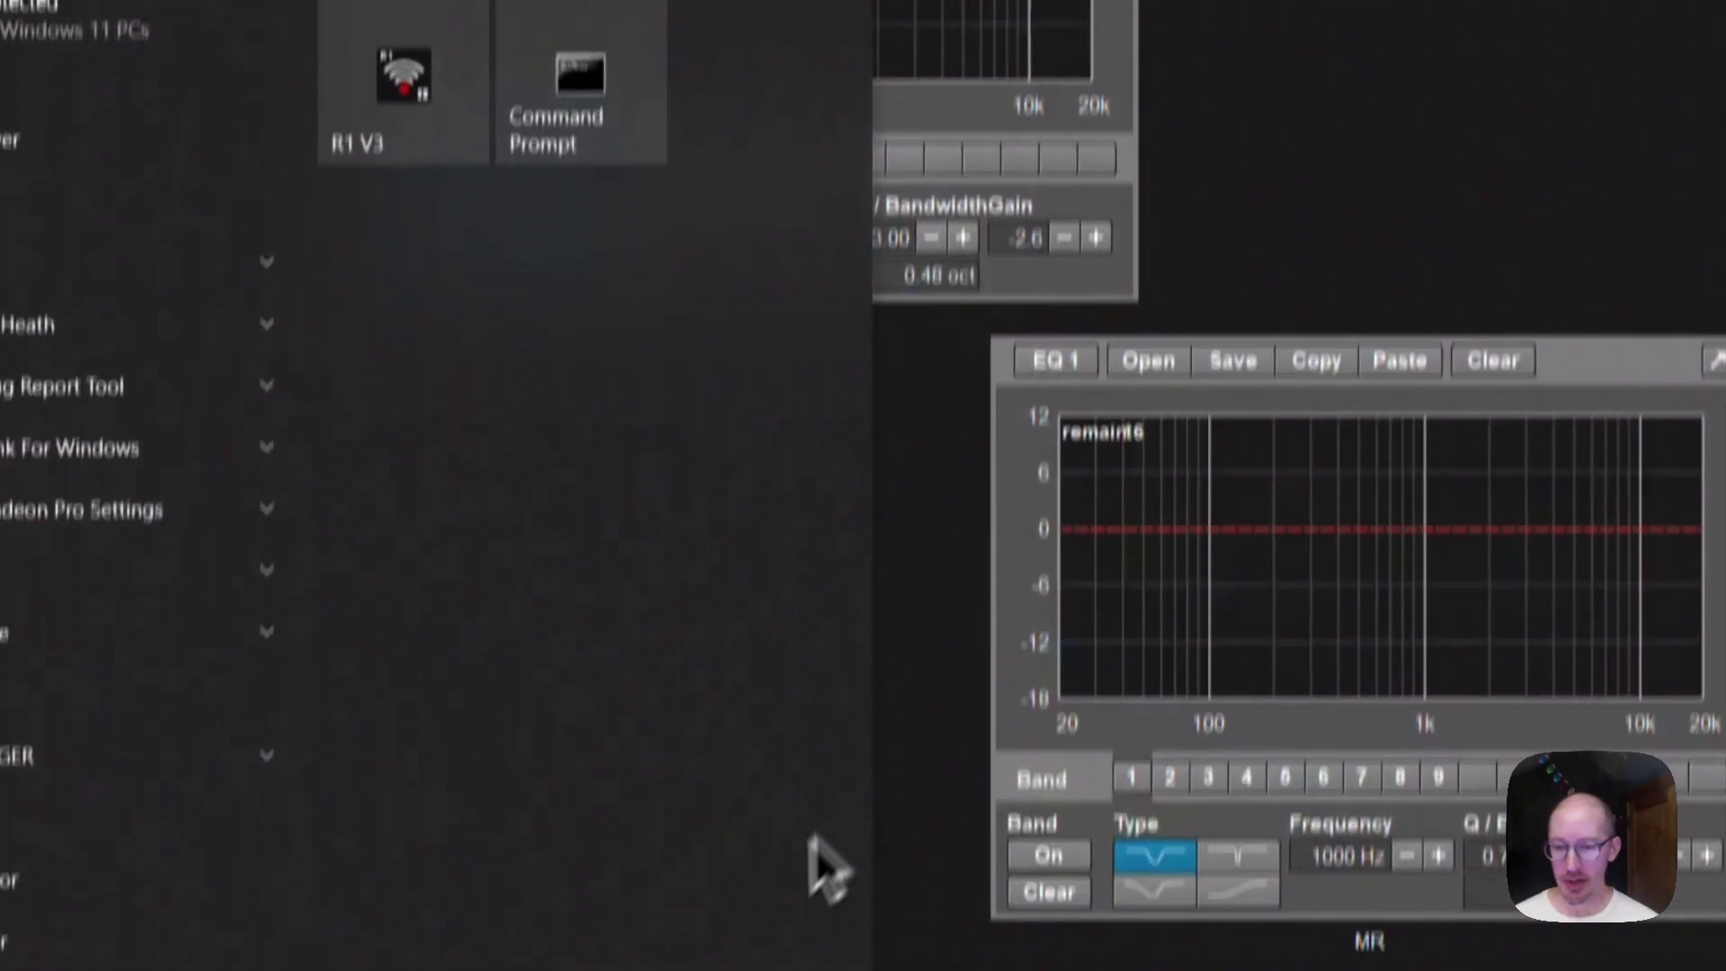
- In Command Prompt, review the crosslite-r1-eq help command and its quick command list
click(733, 940)
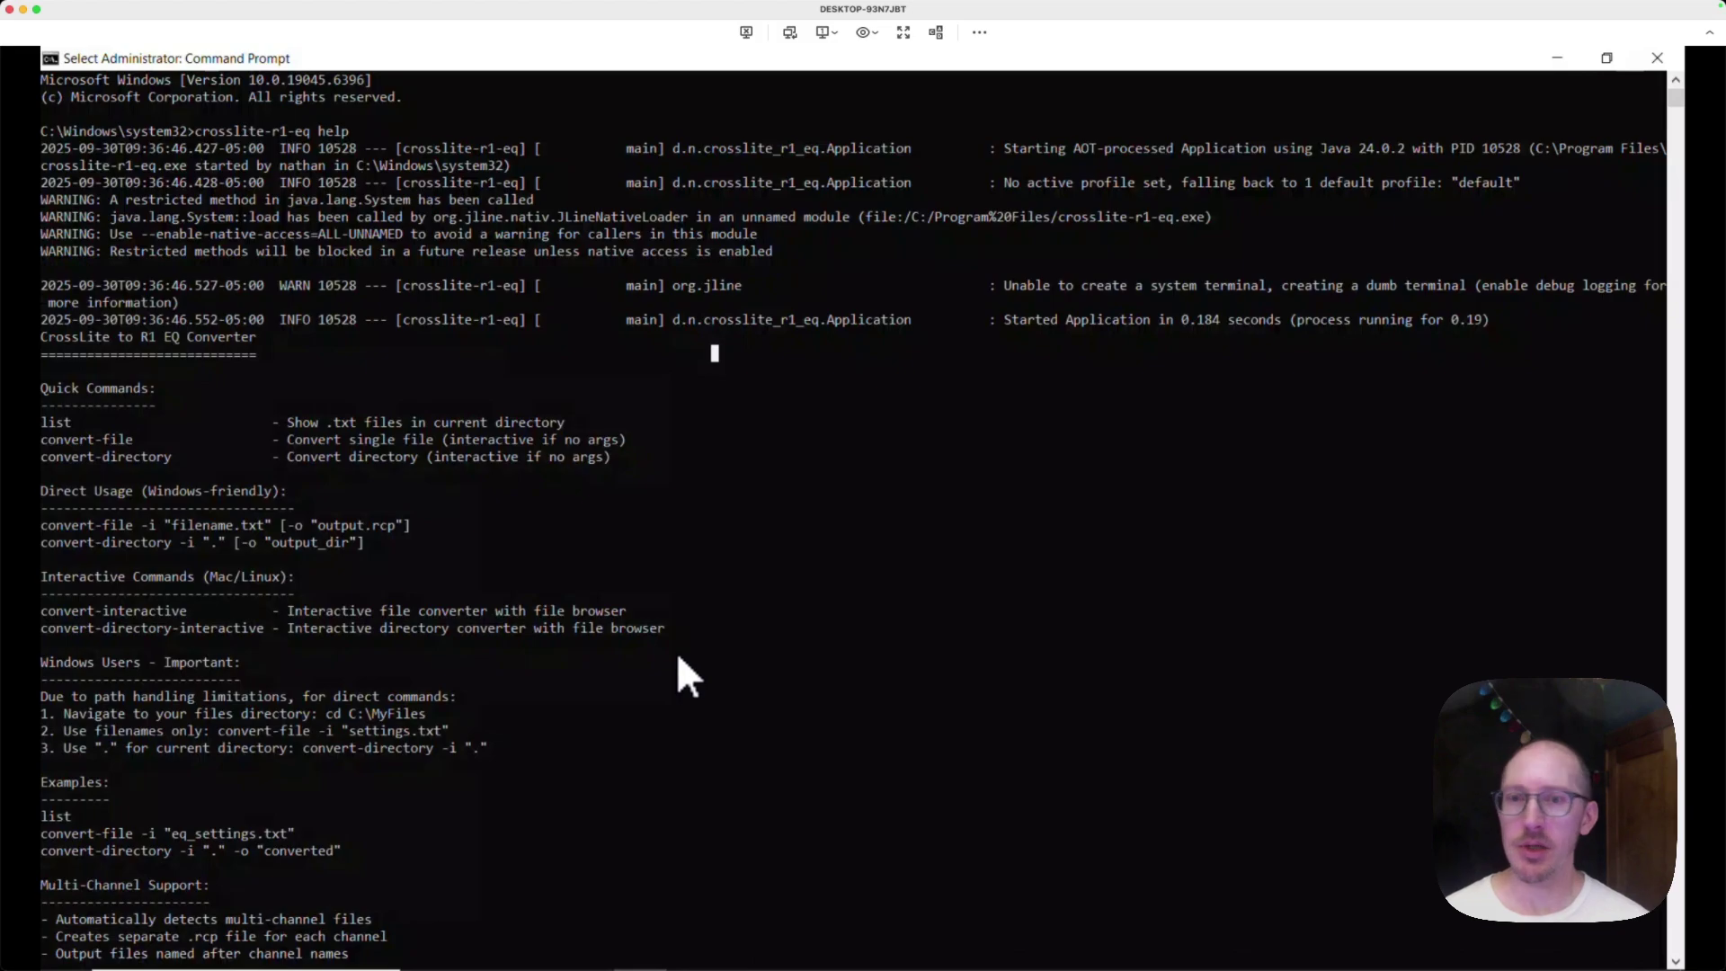
scroll(710, 557, down, 4)
scroll(735, 490, up, 4)
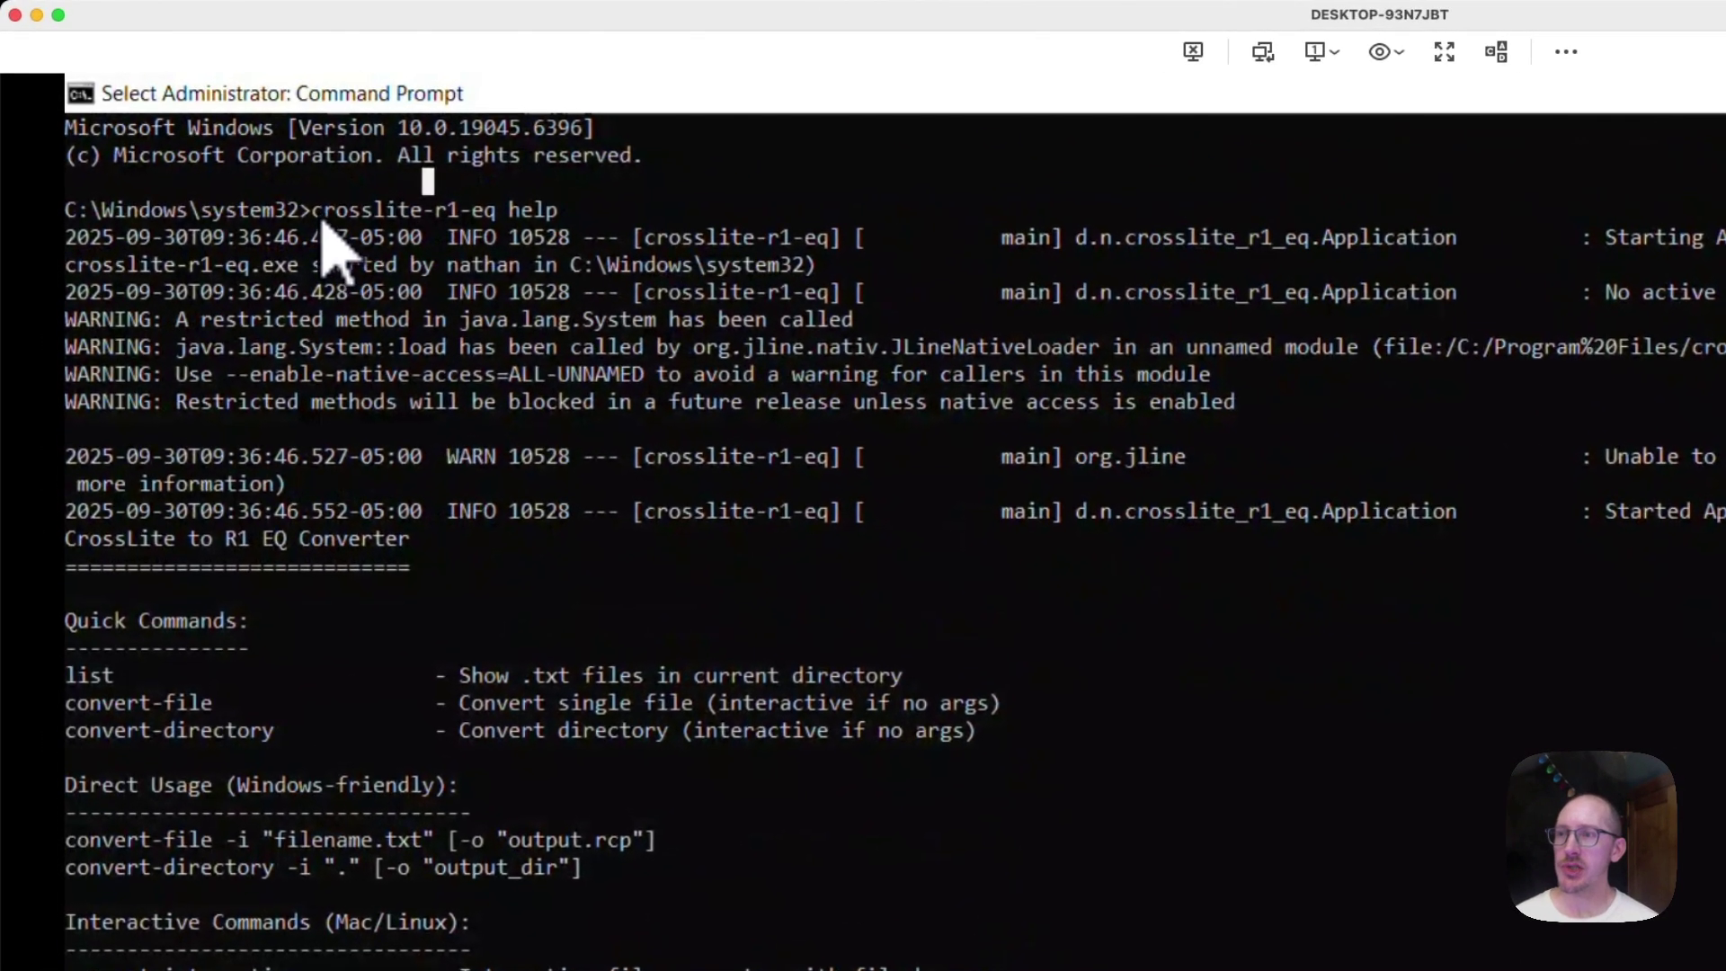
drag(315, 212, 555, 213)
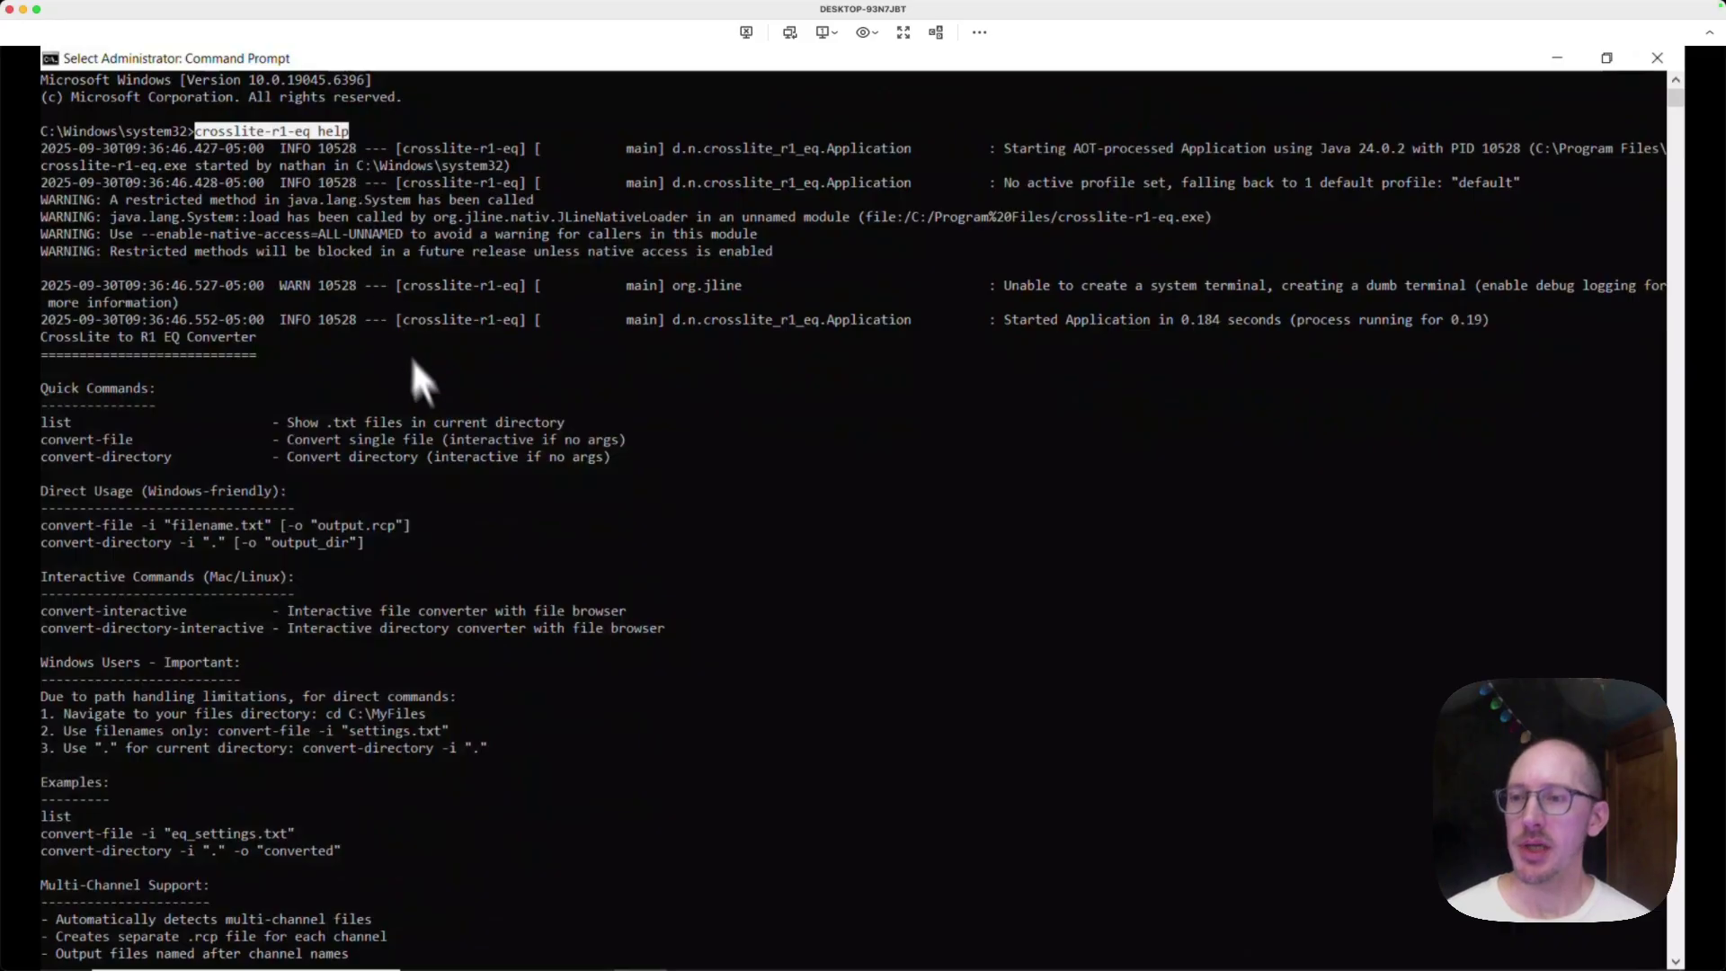
scroll(445, 435, down, 3)
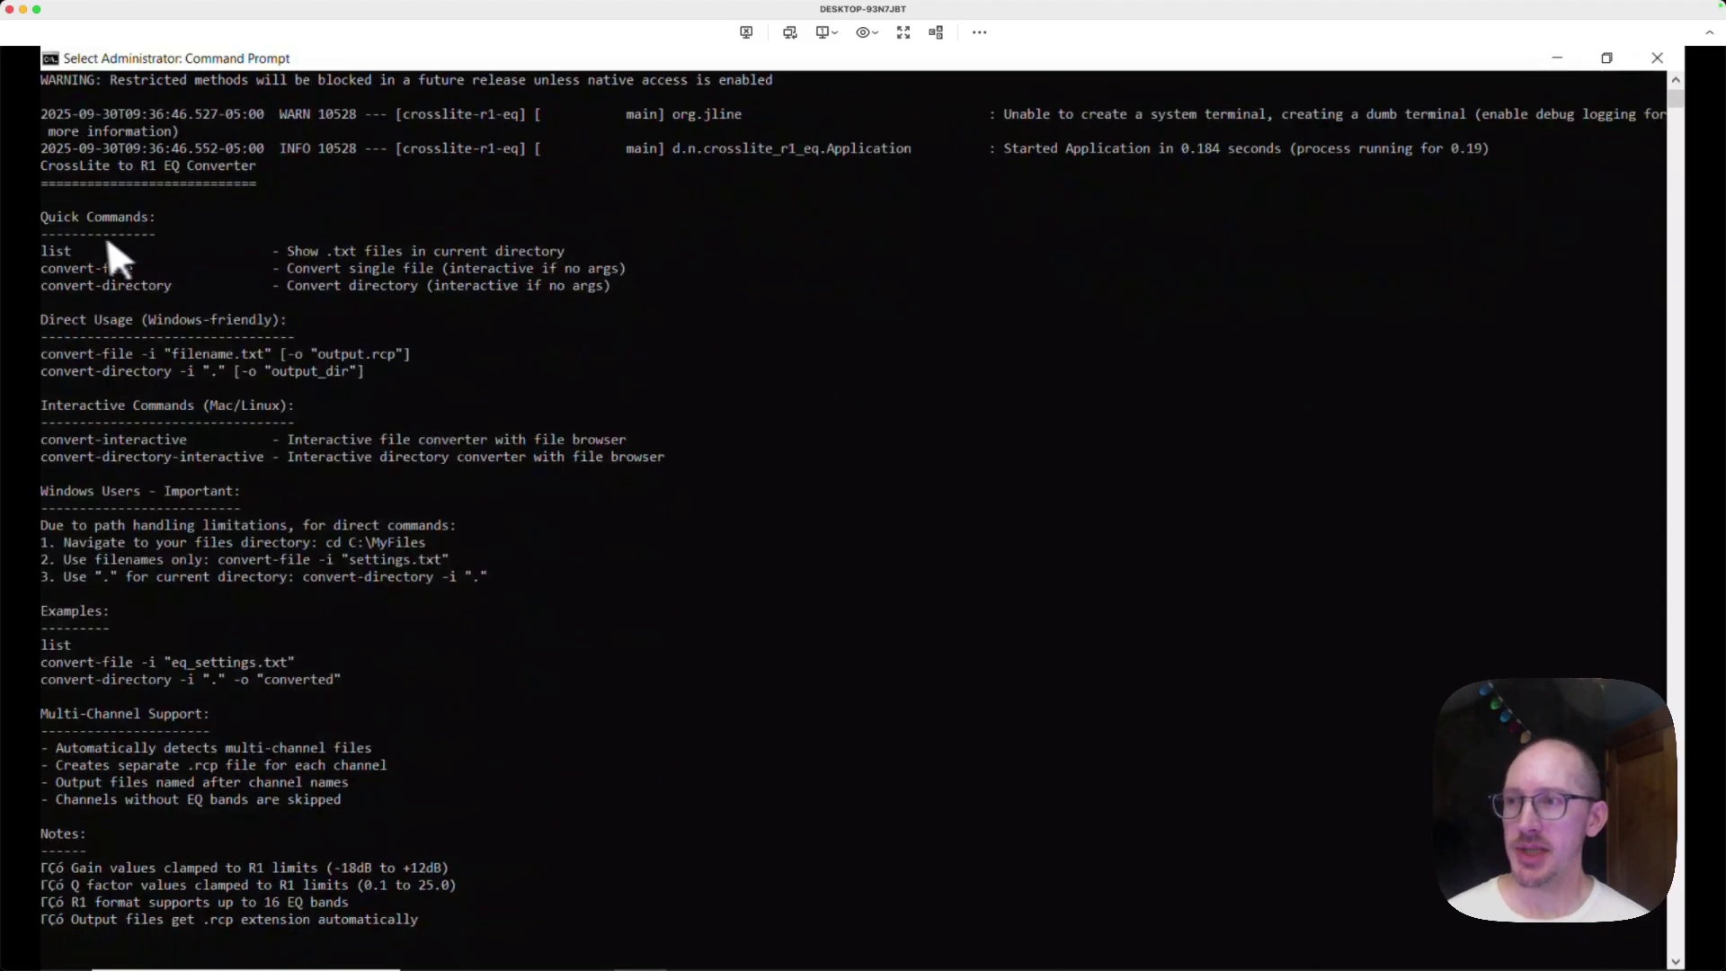
drag(90, 218, 364, 559)
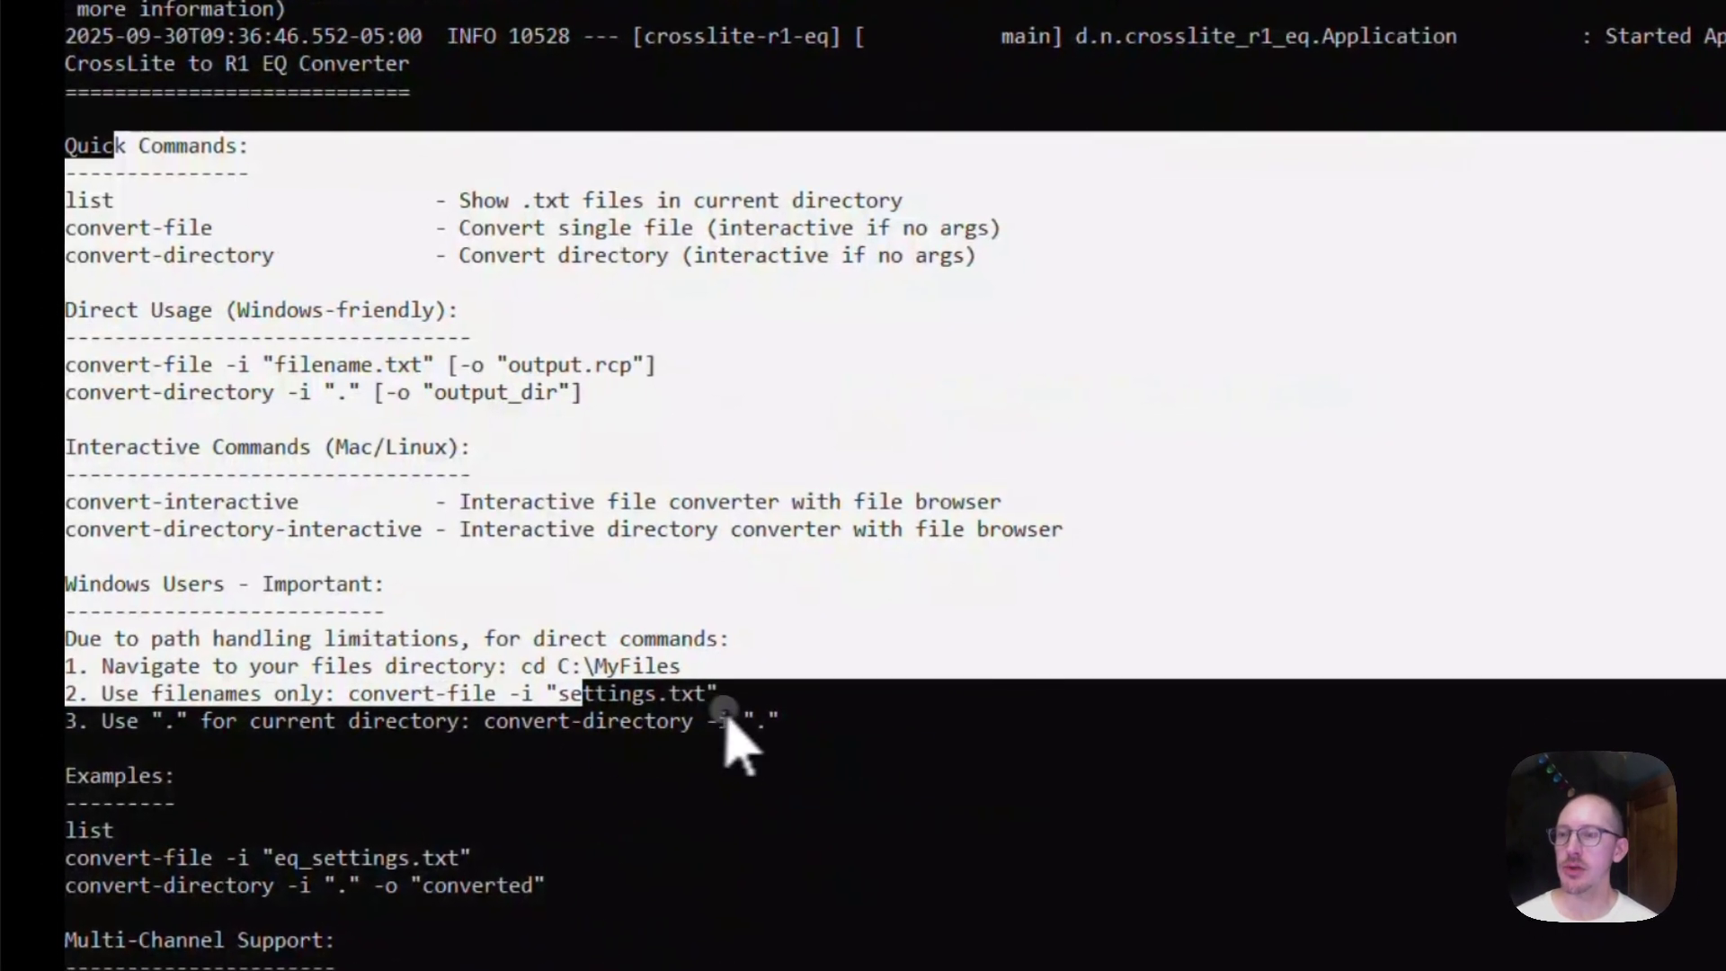
click(726, 717)
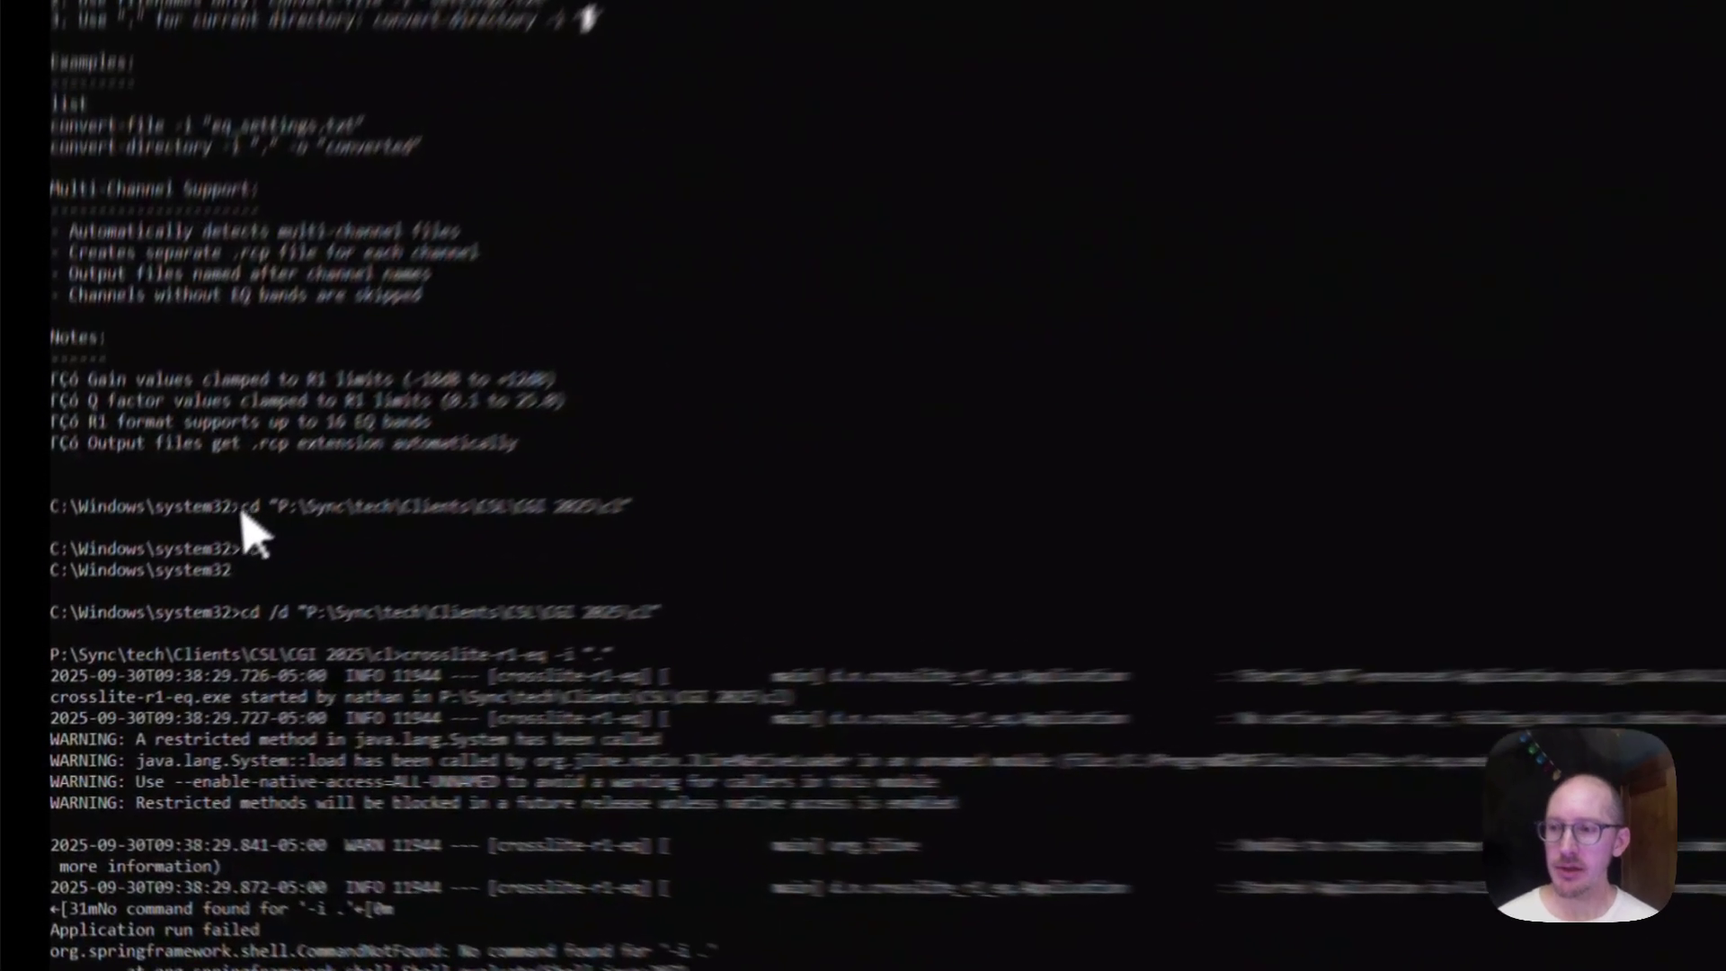
- Copy the project folder path and run convert-directory -i "." to convert all 10 channels
click(171, 559)
click(350, 394)
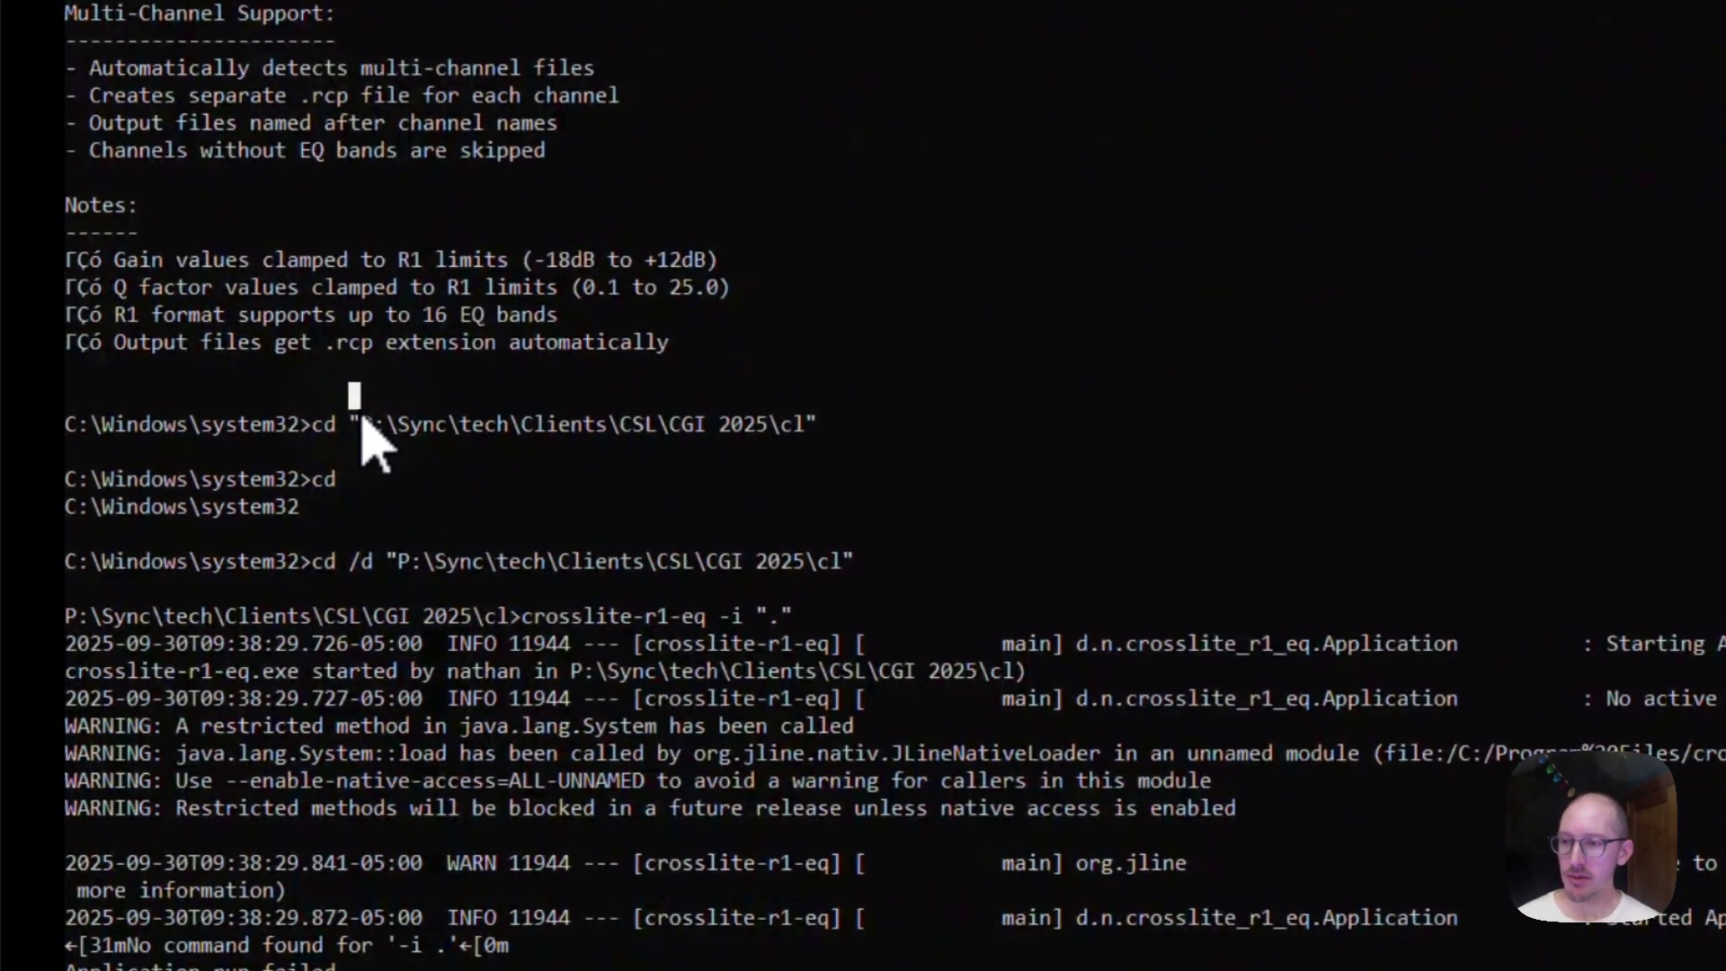
drag(213, 395, 488, 581)
right_click(488, 581)
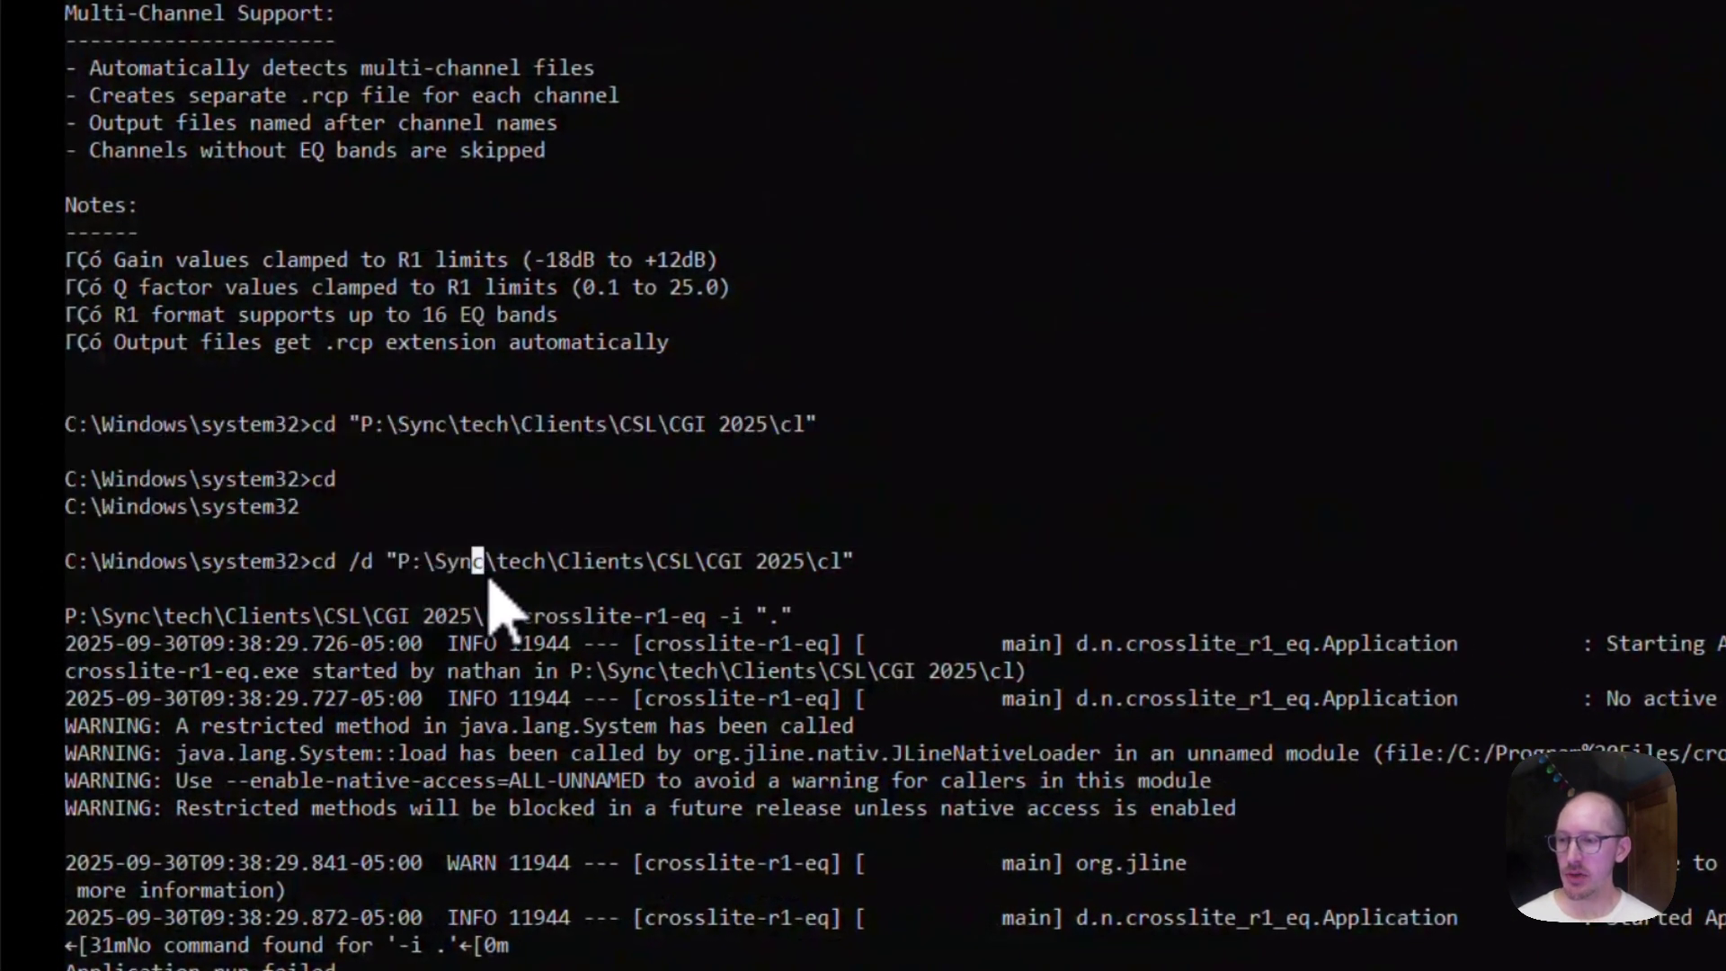
click(401, 562)
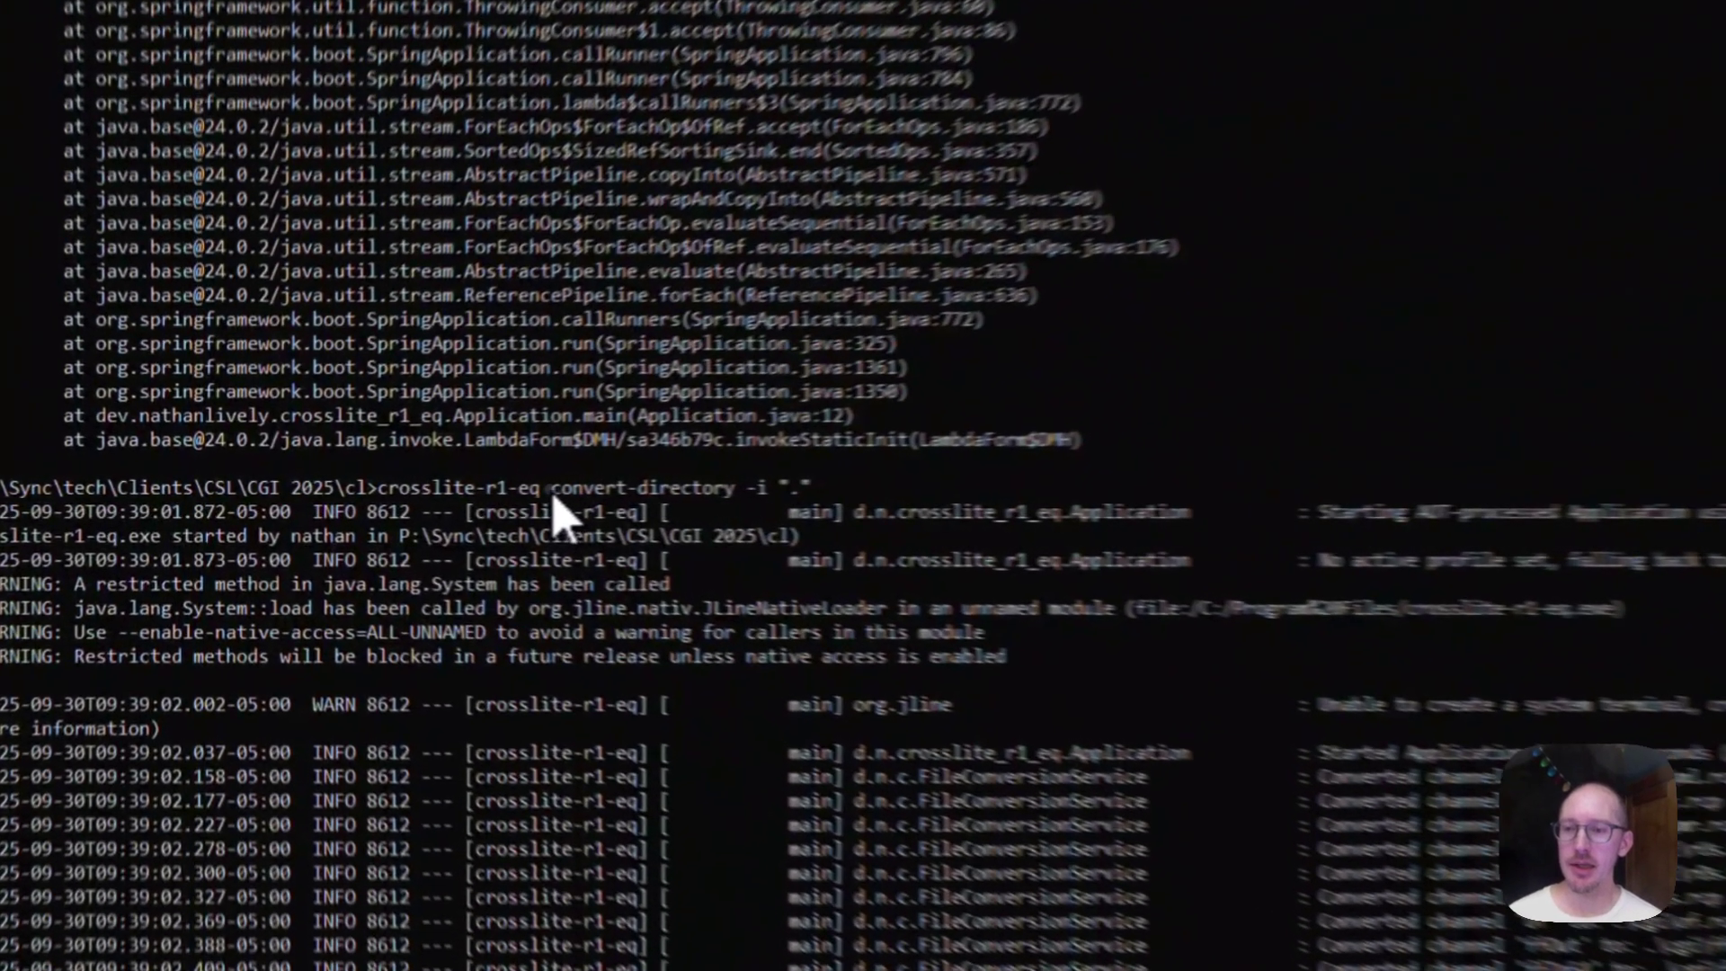
drag(454, 493, 612, 493)
drag(856, 490, 546, 508)
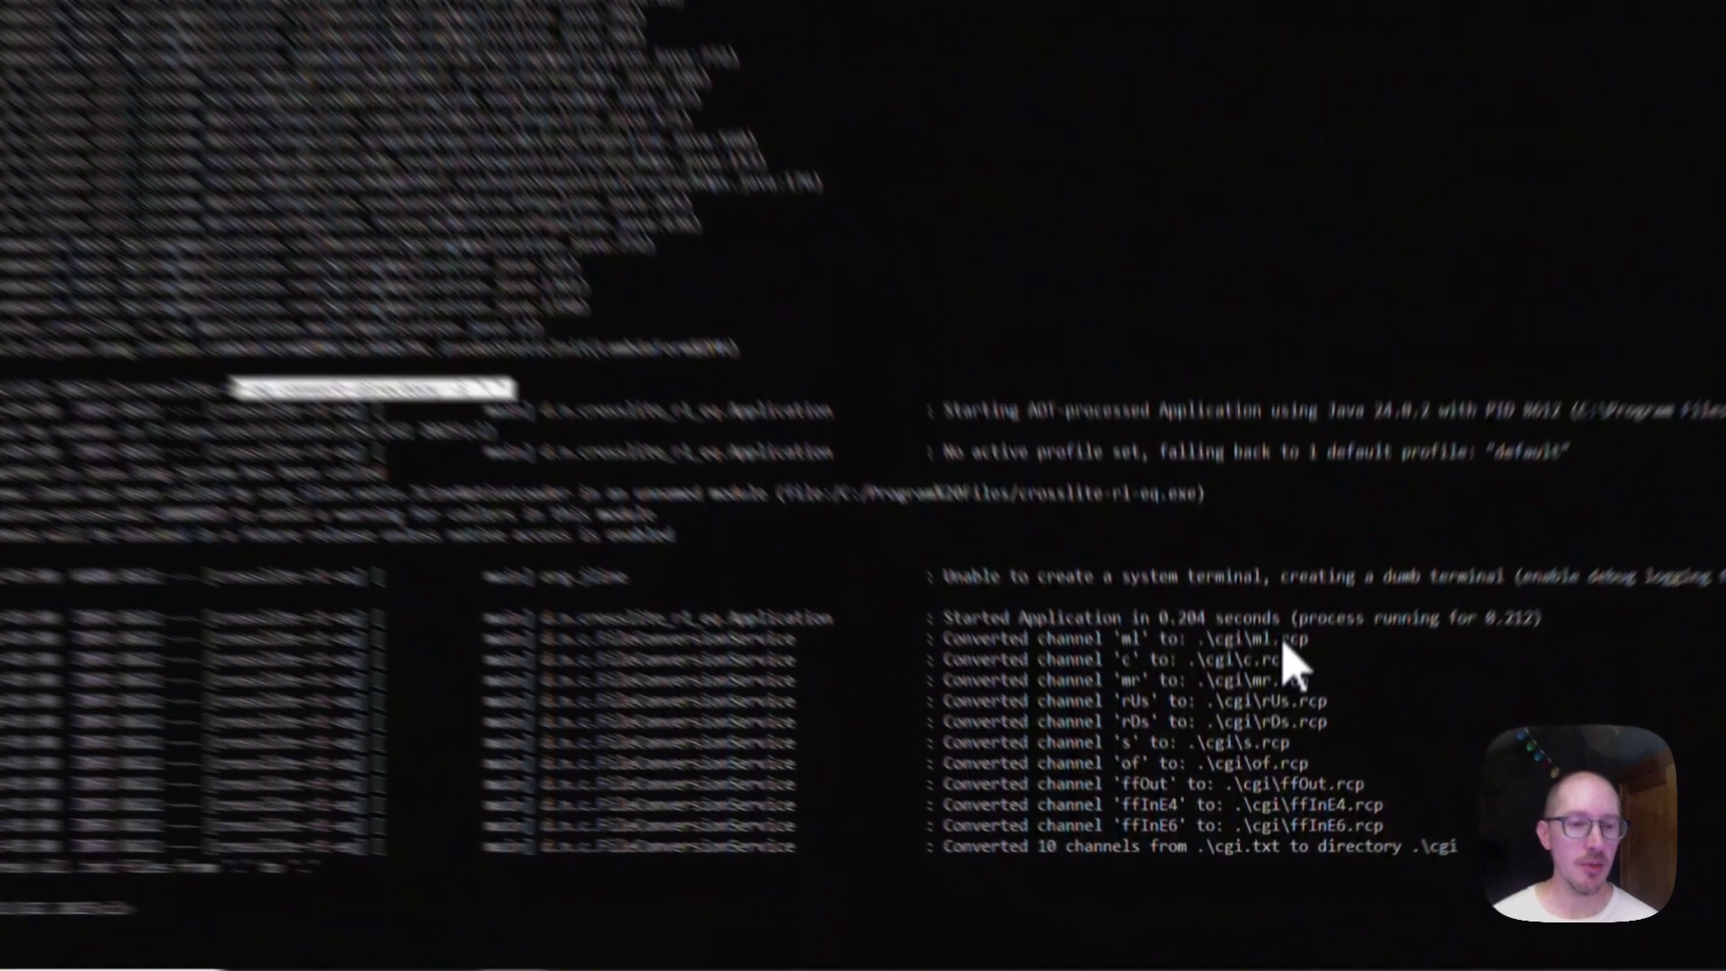
- Check the converted .rcp channel files (ml, mr, rDs and others) in the log, then open Start
drag(1275, 697, 1305, 696)
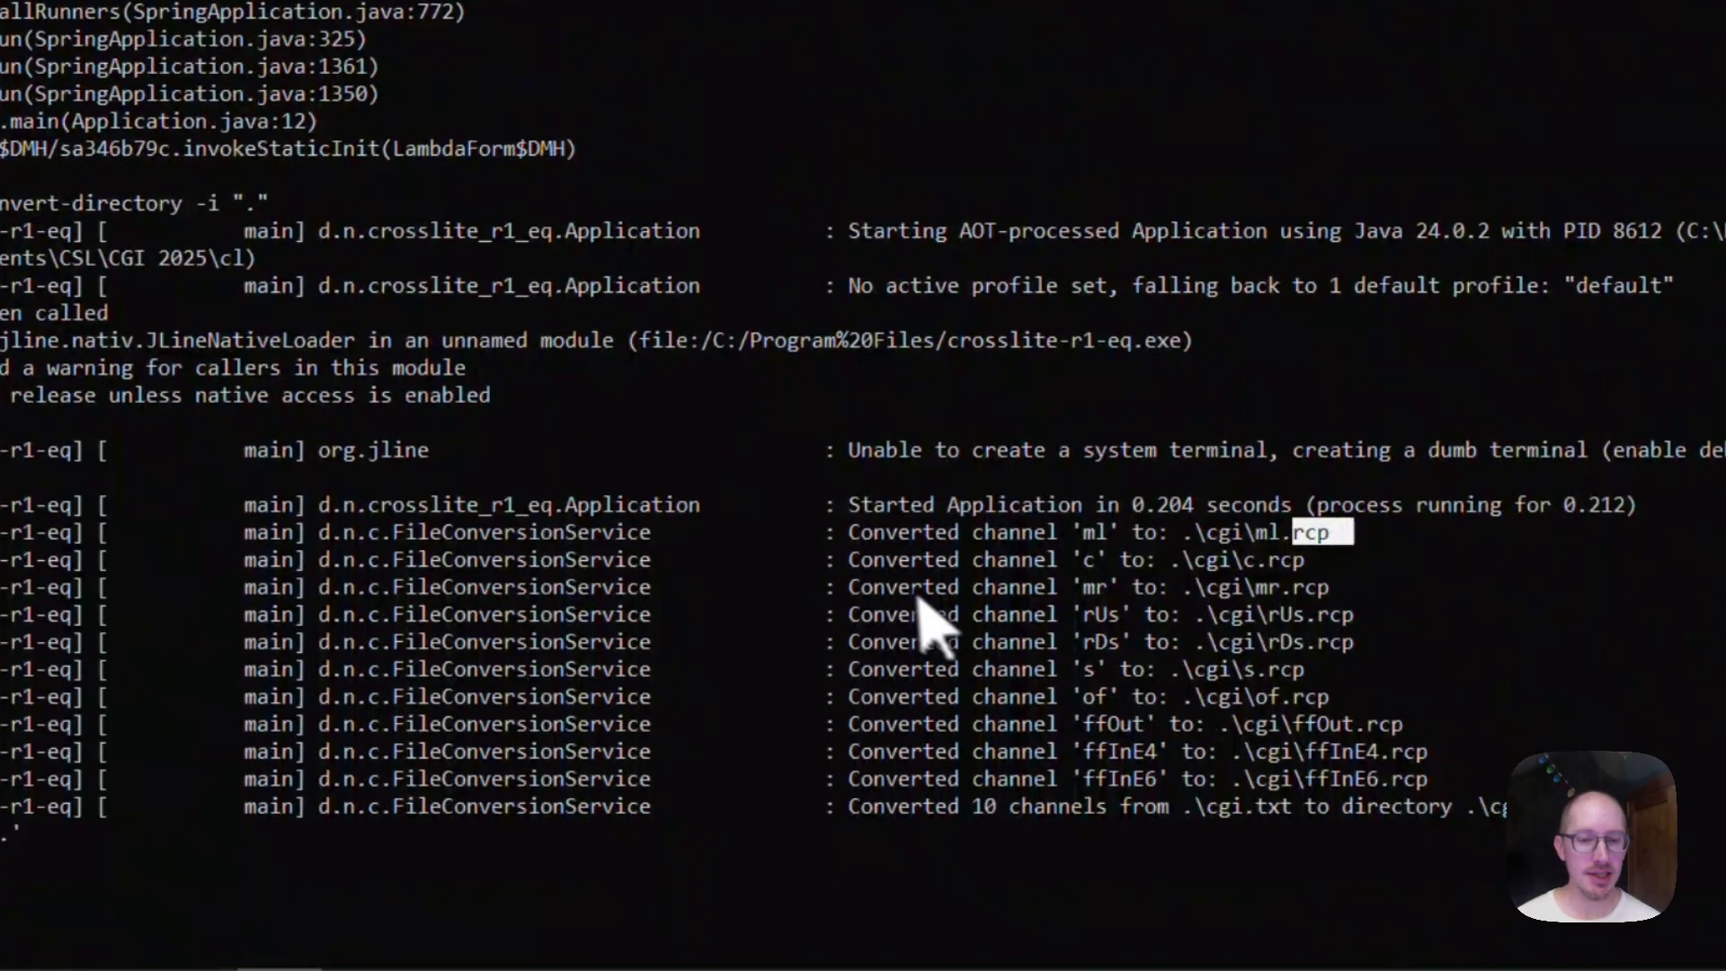
drag(917, 598, 1117, 724)
click(1090, 550)
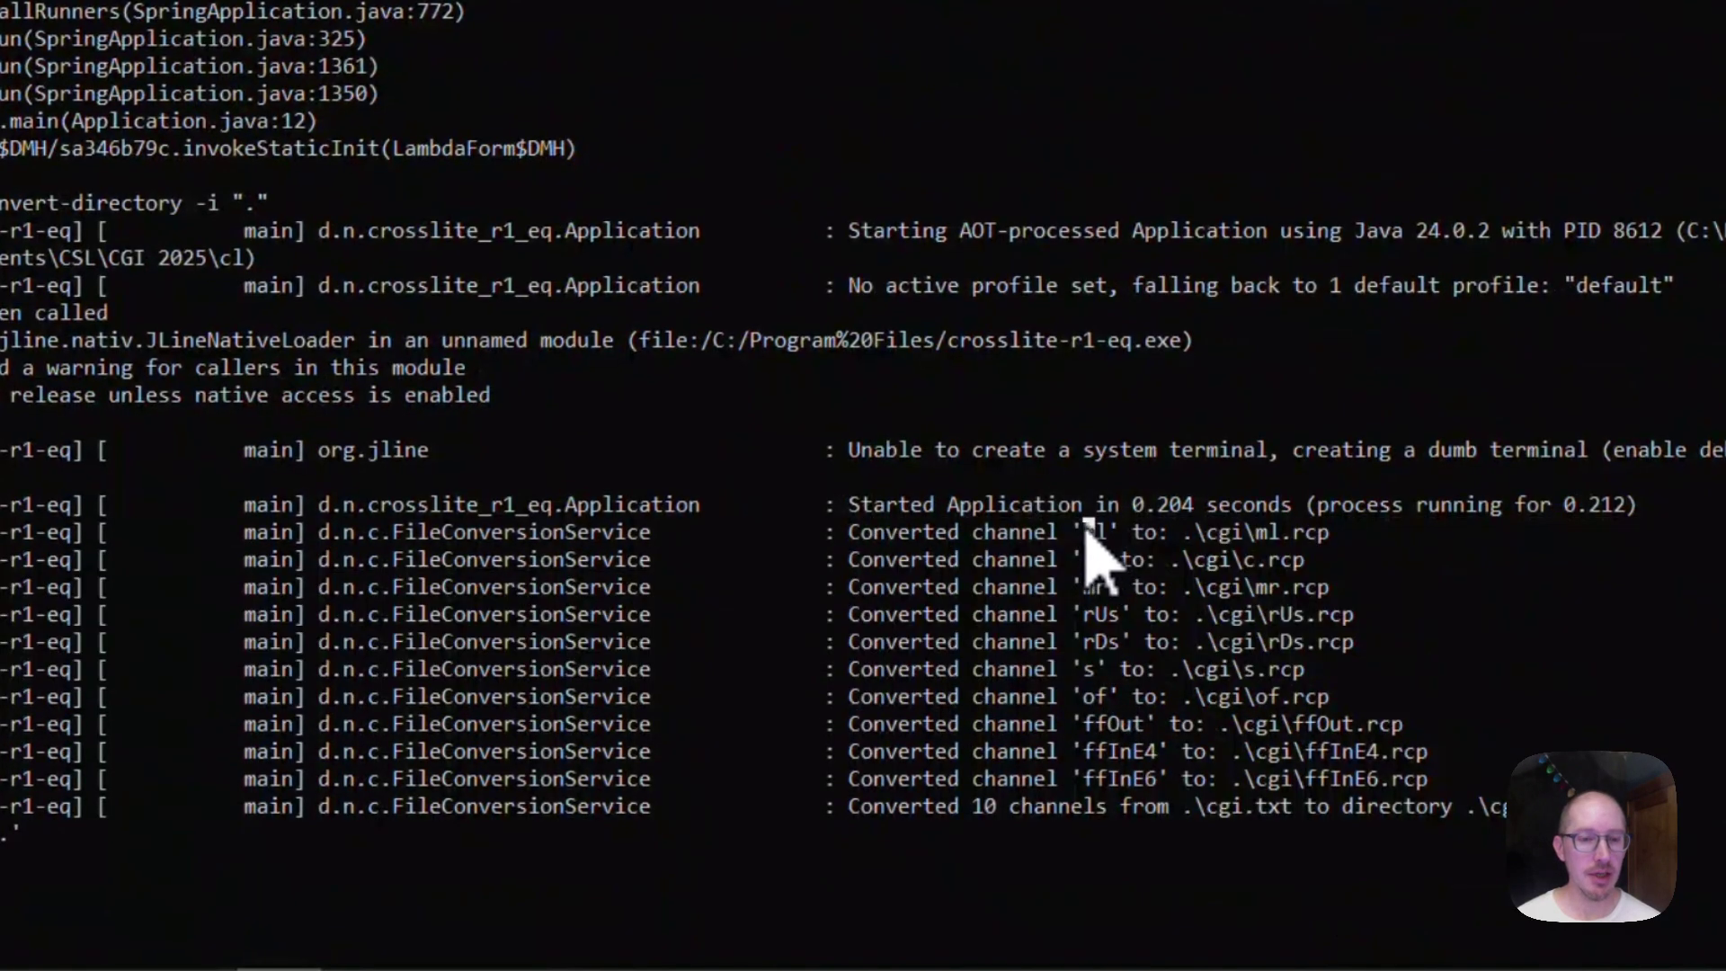
click(1088, 586)
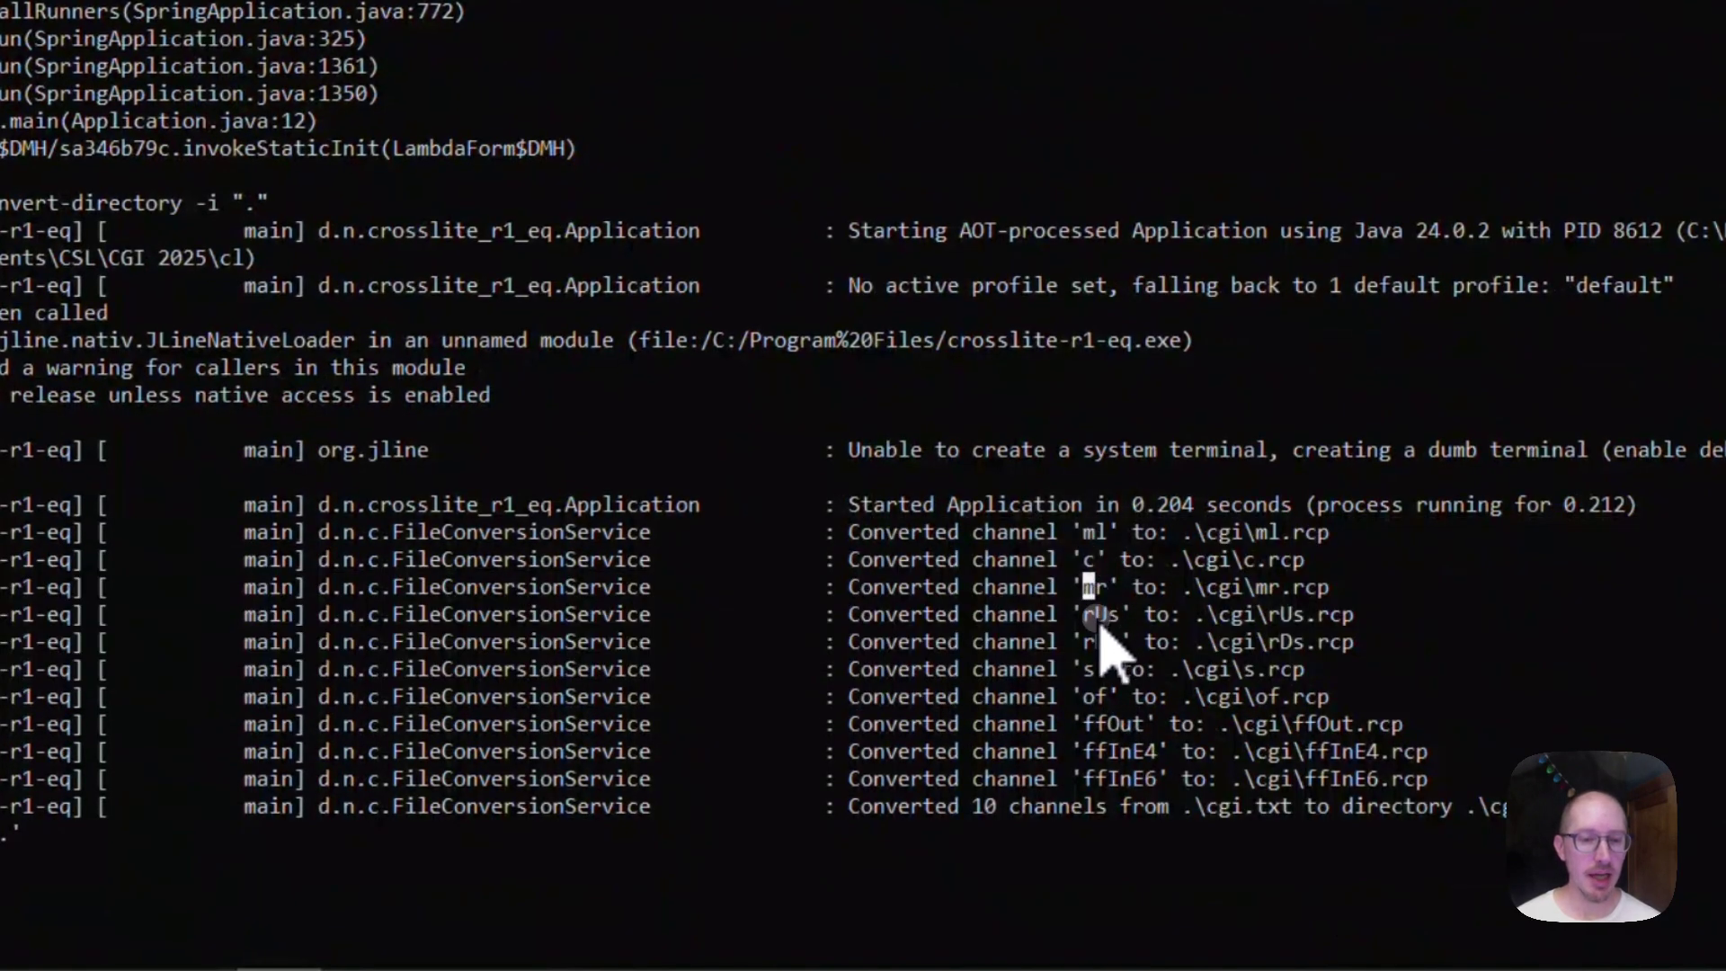
click(1091, 641)
drag(1091, 559, 1200, 782)
click(1161, 697)
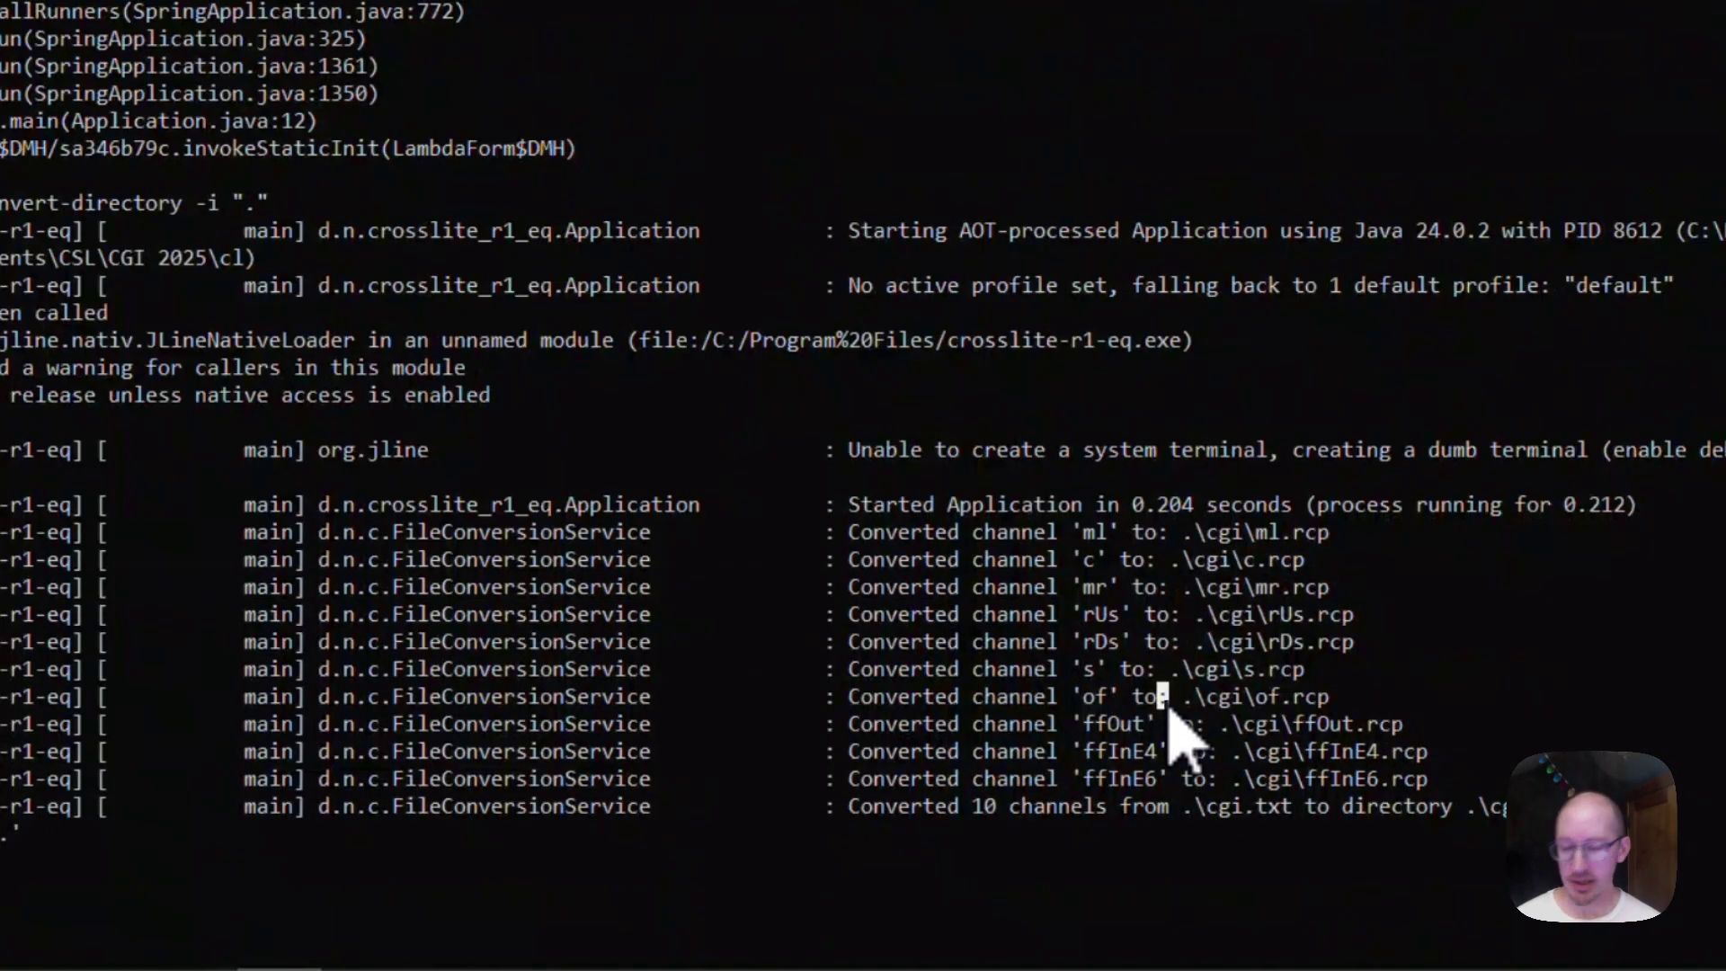
key(super)
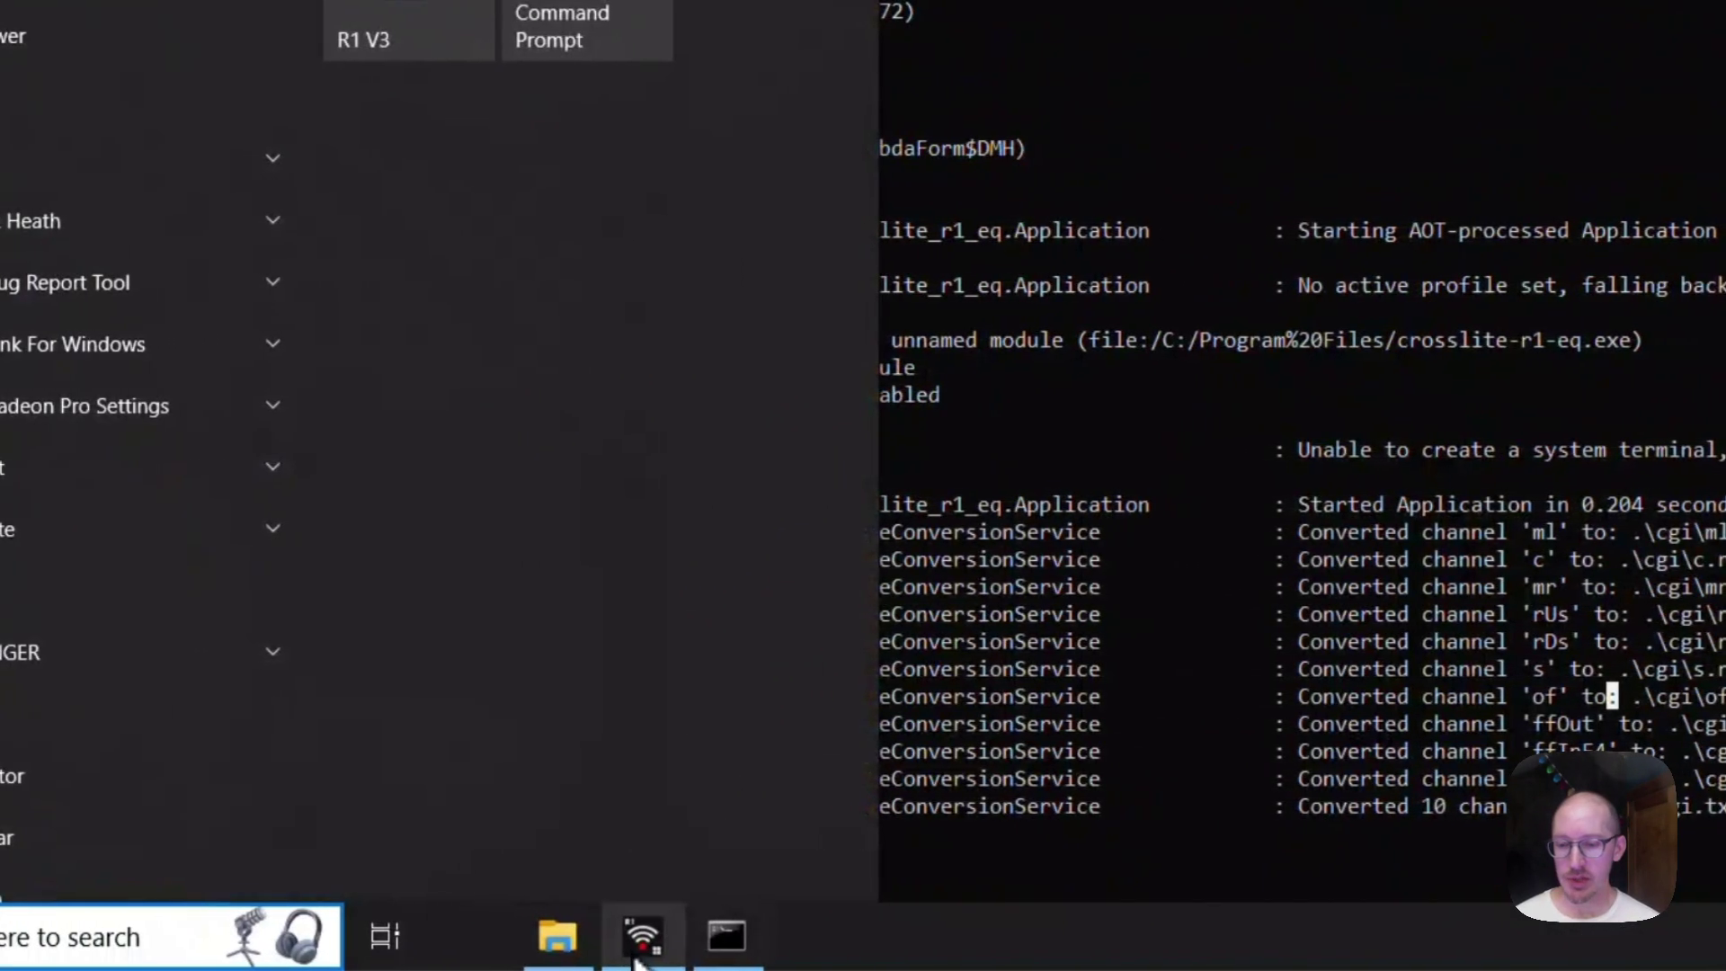
- Load cl\cgi\ml.rcp into the ML channel's EQ in R1 V3
click(636, 935)
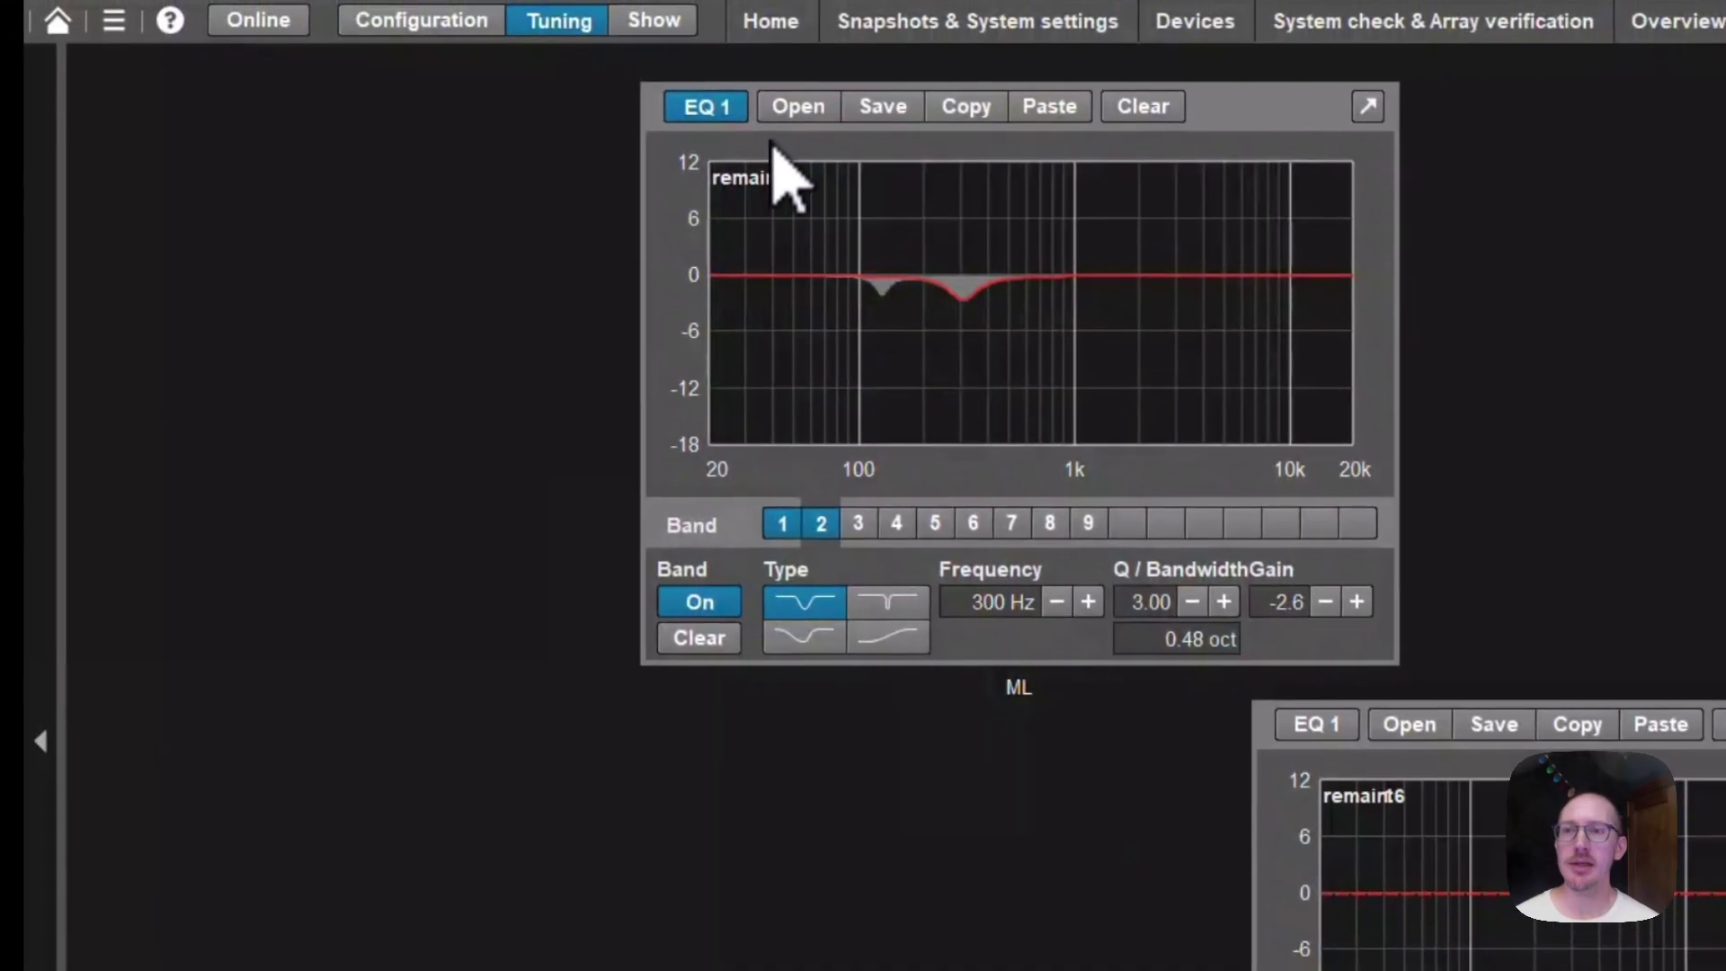
click(793, 112)
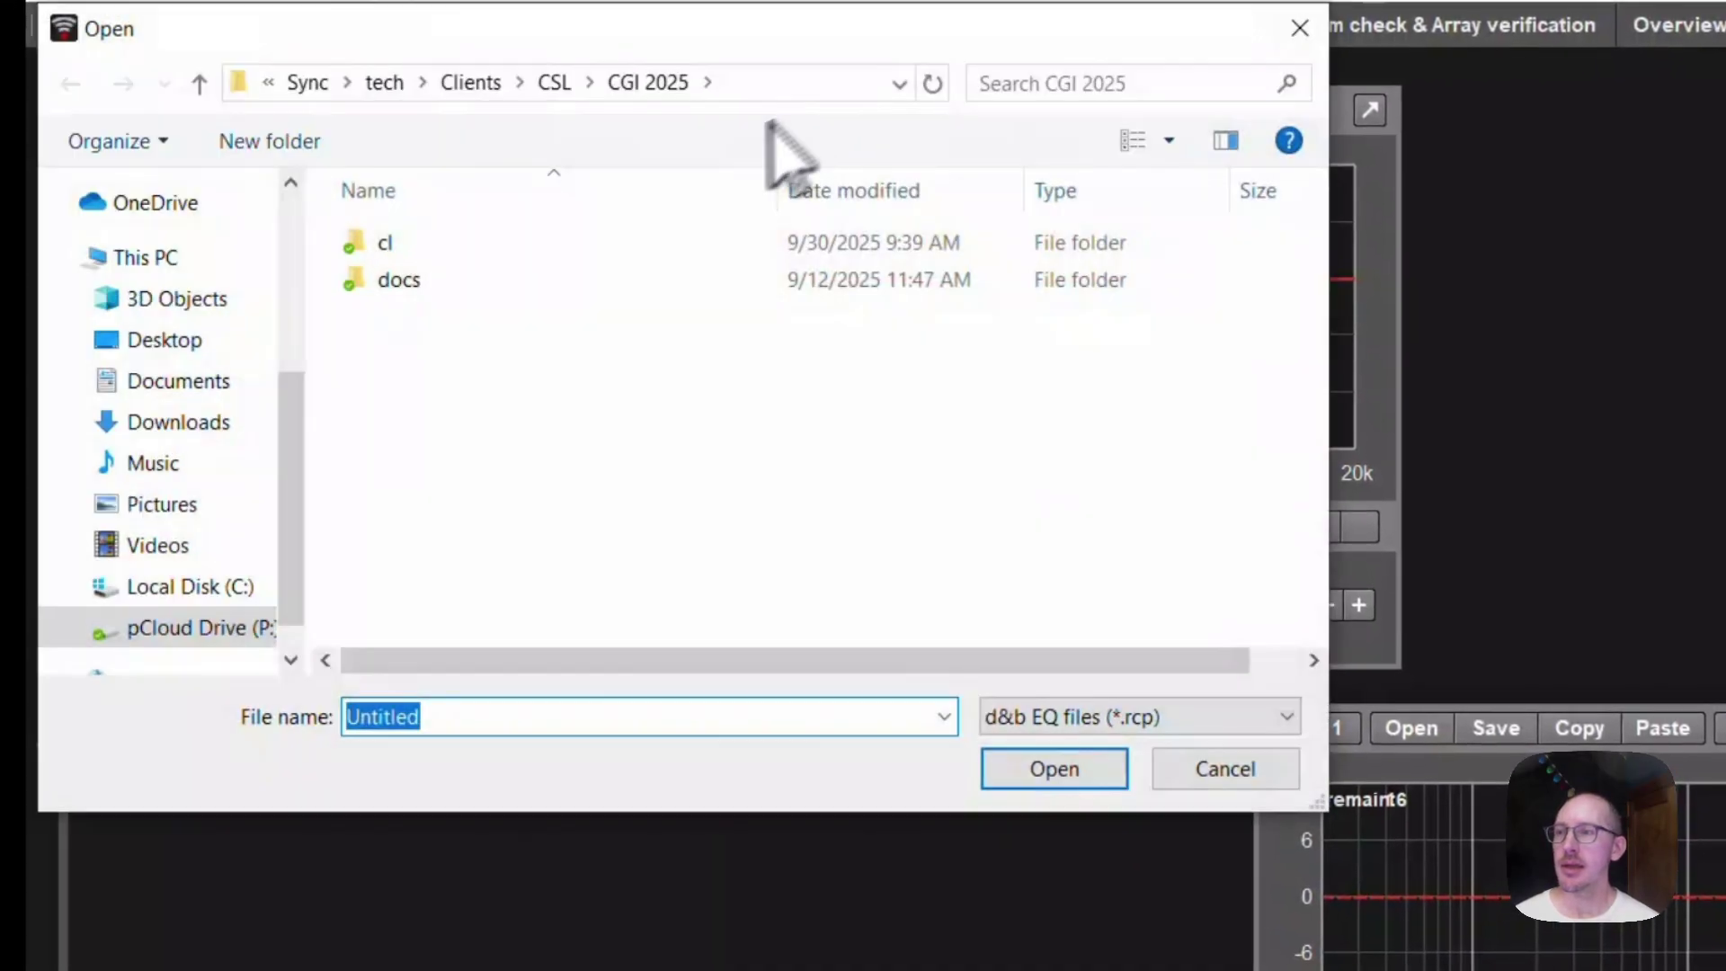
double_click(483, 256)
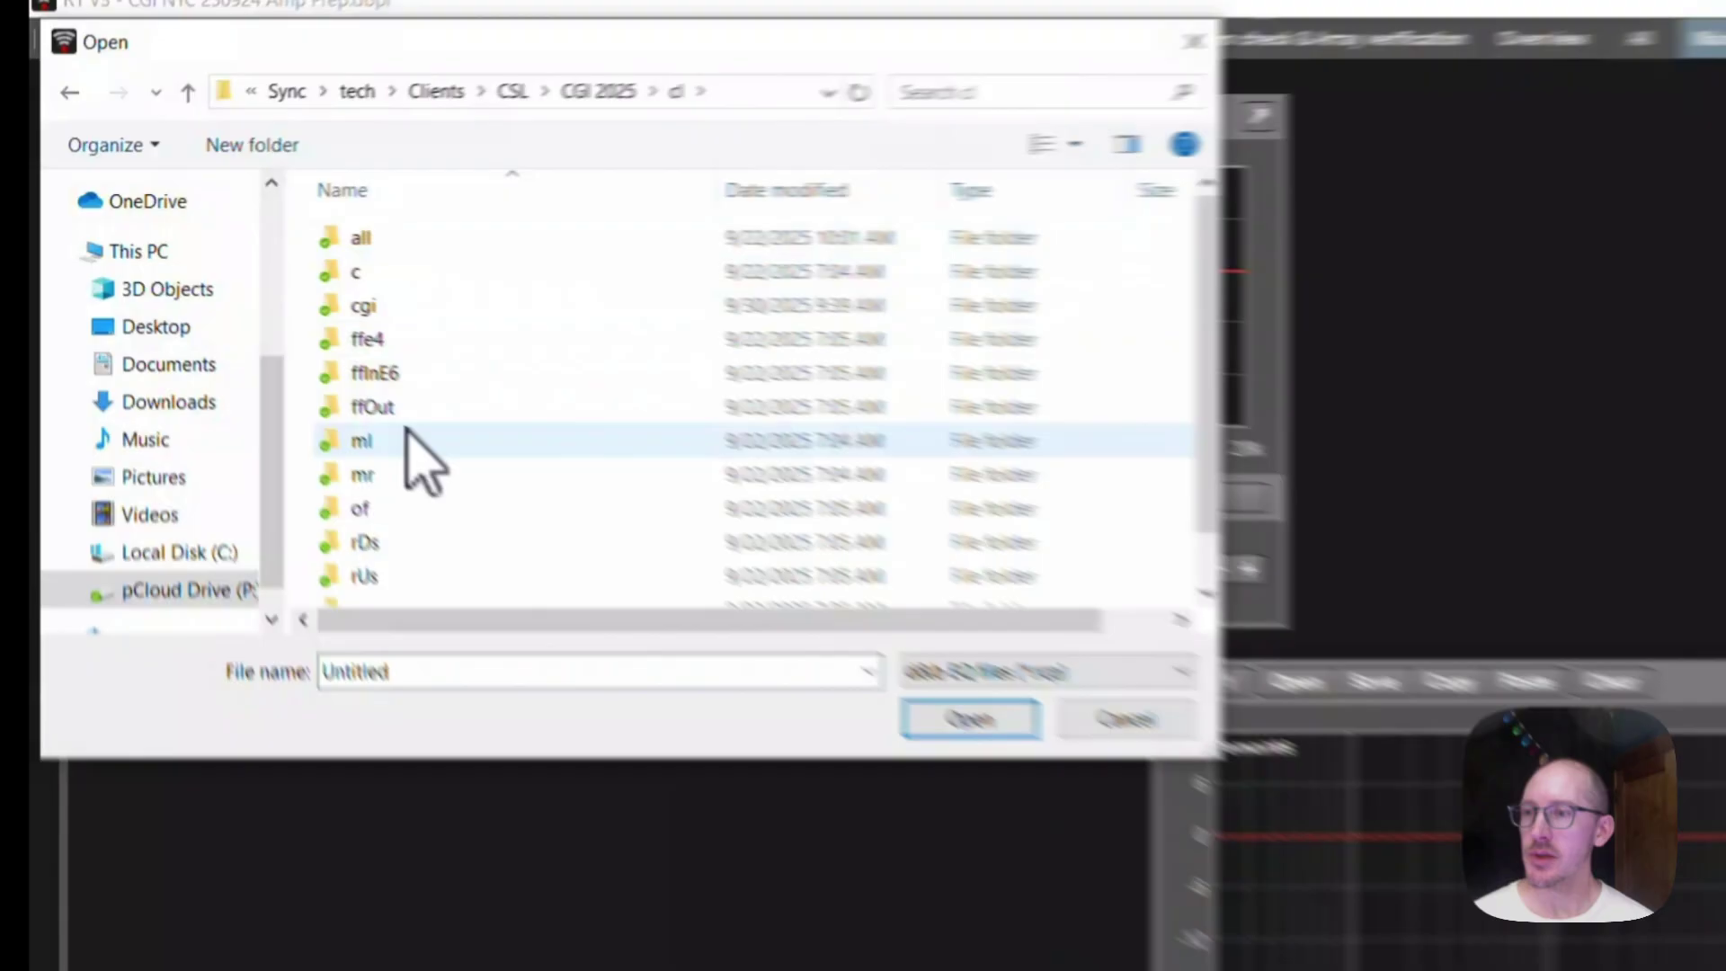
scroll(436, 447, down, 1)
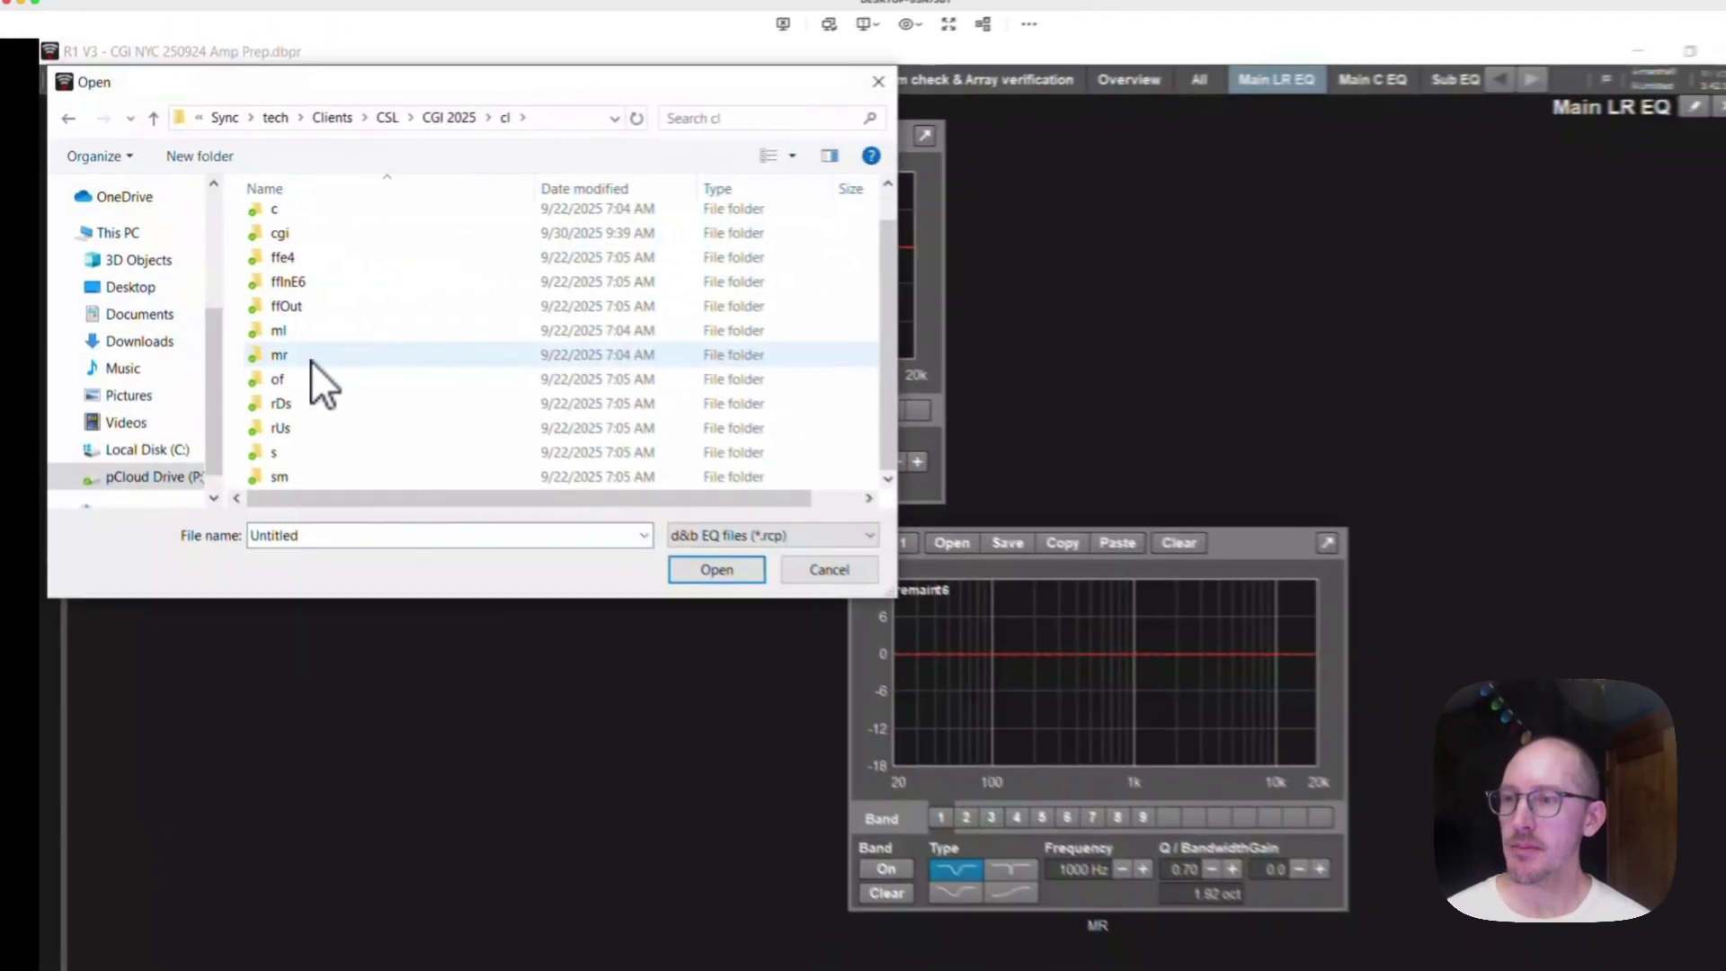
scroll(299, 350, up, 1)
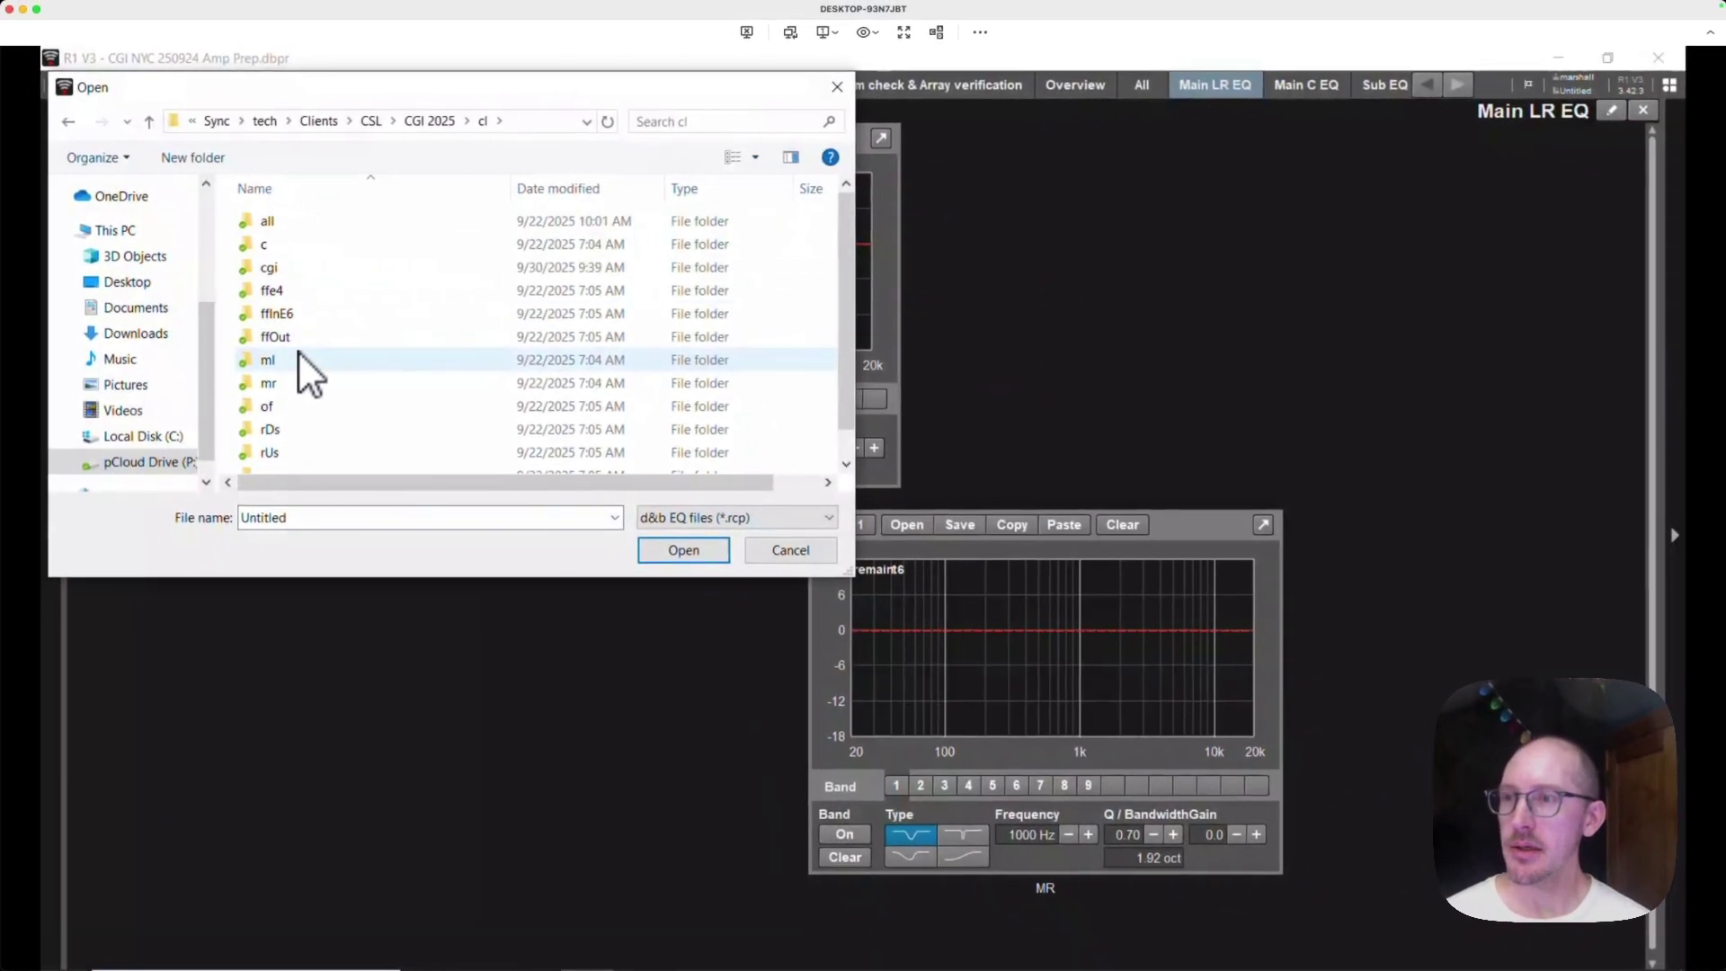
click(278, 269)
double_click(300, 266)
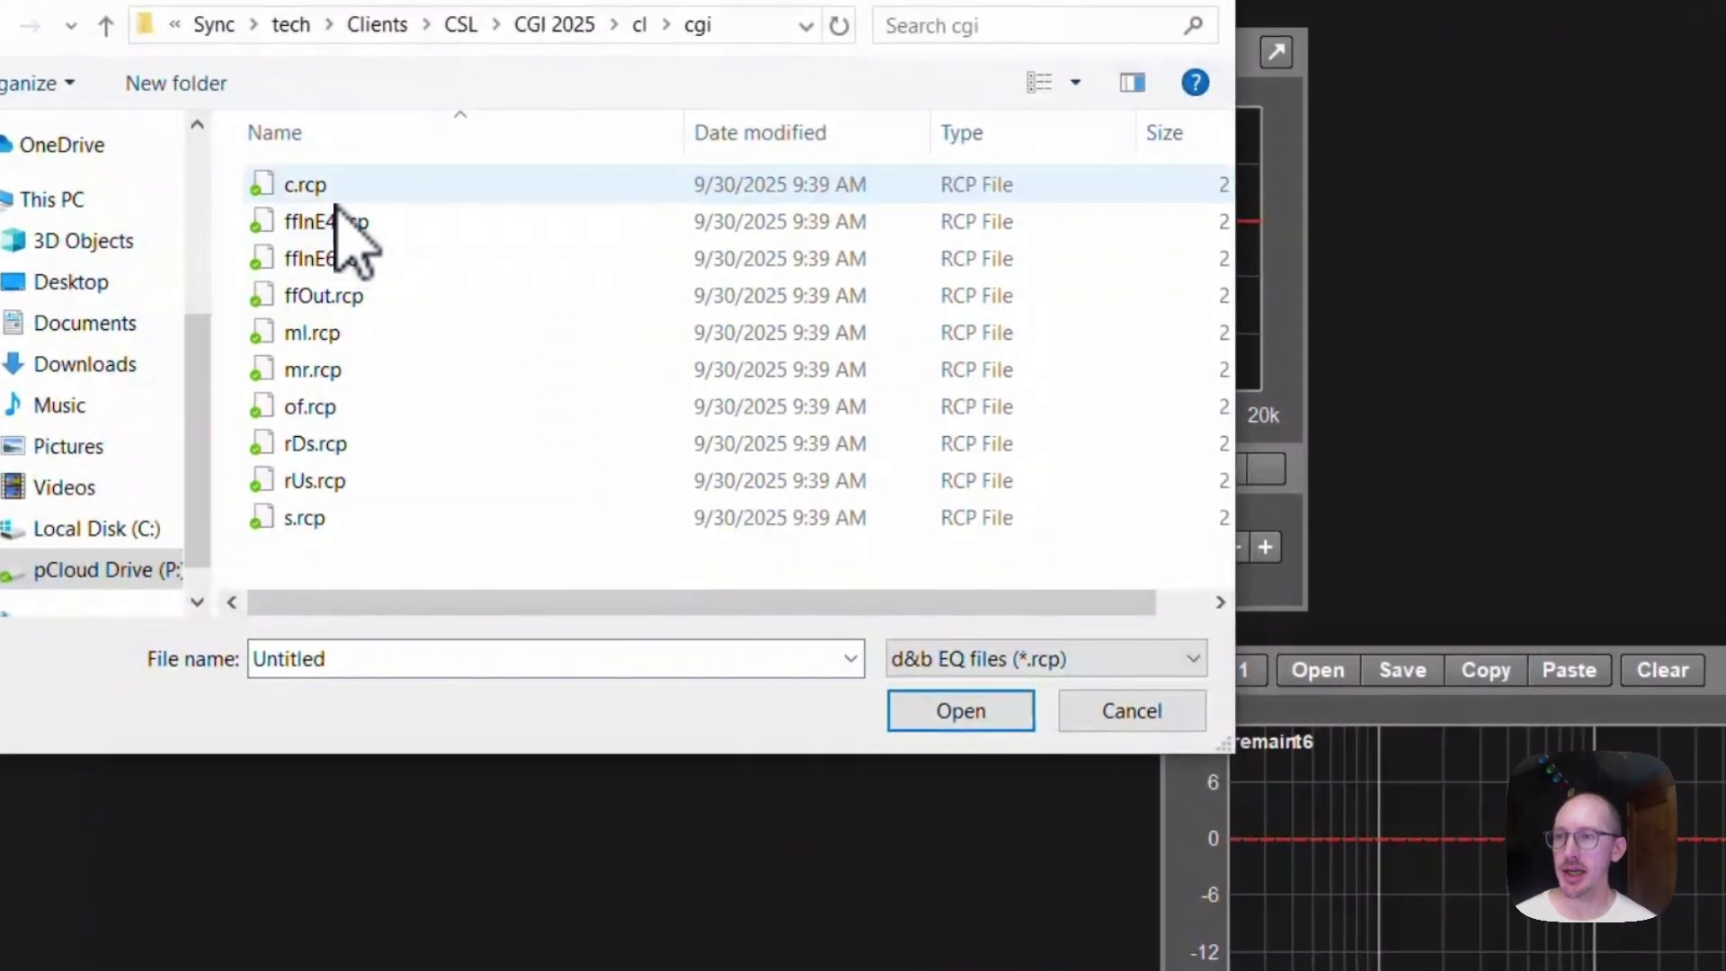
click(355, 334)
click(981, 710)
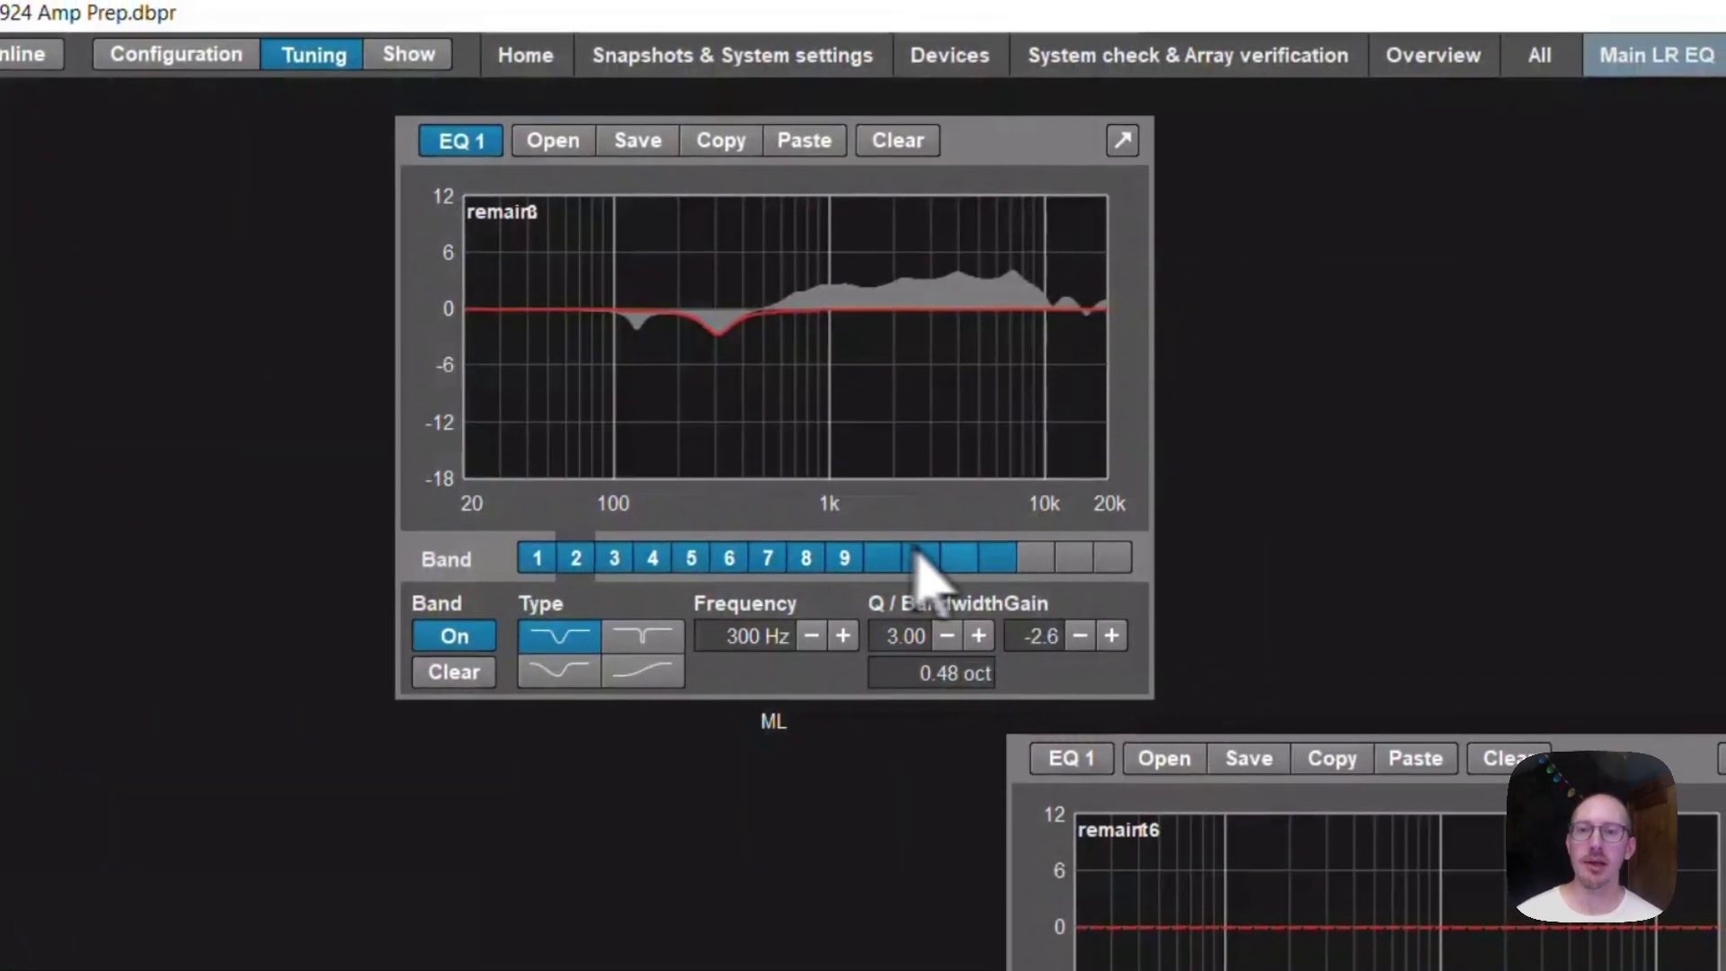
click(884, 561)
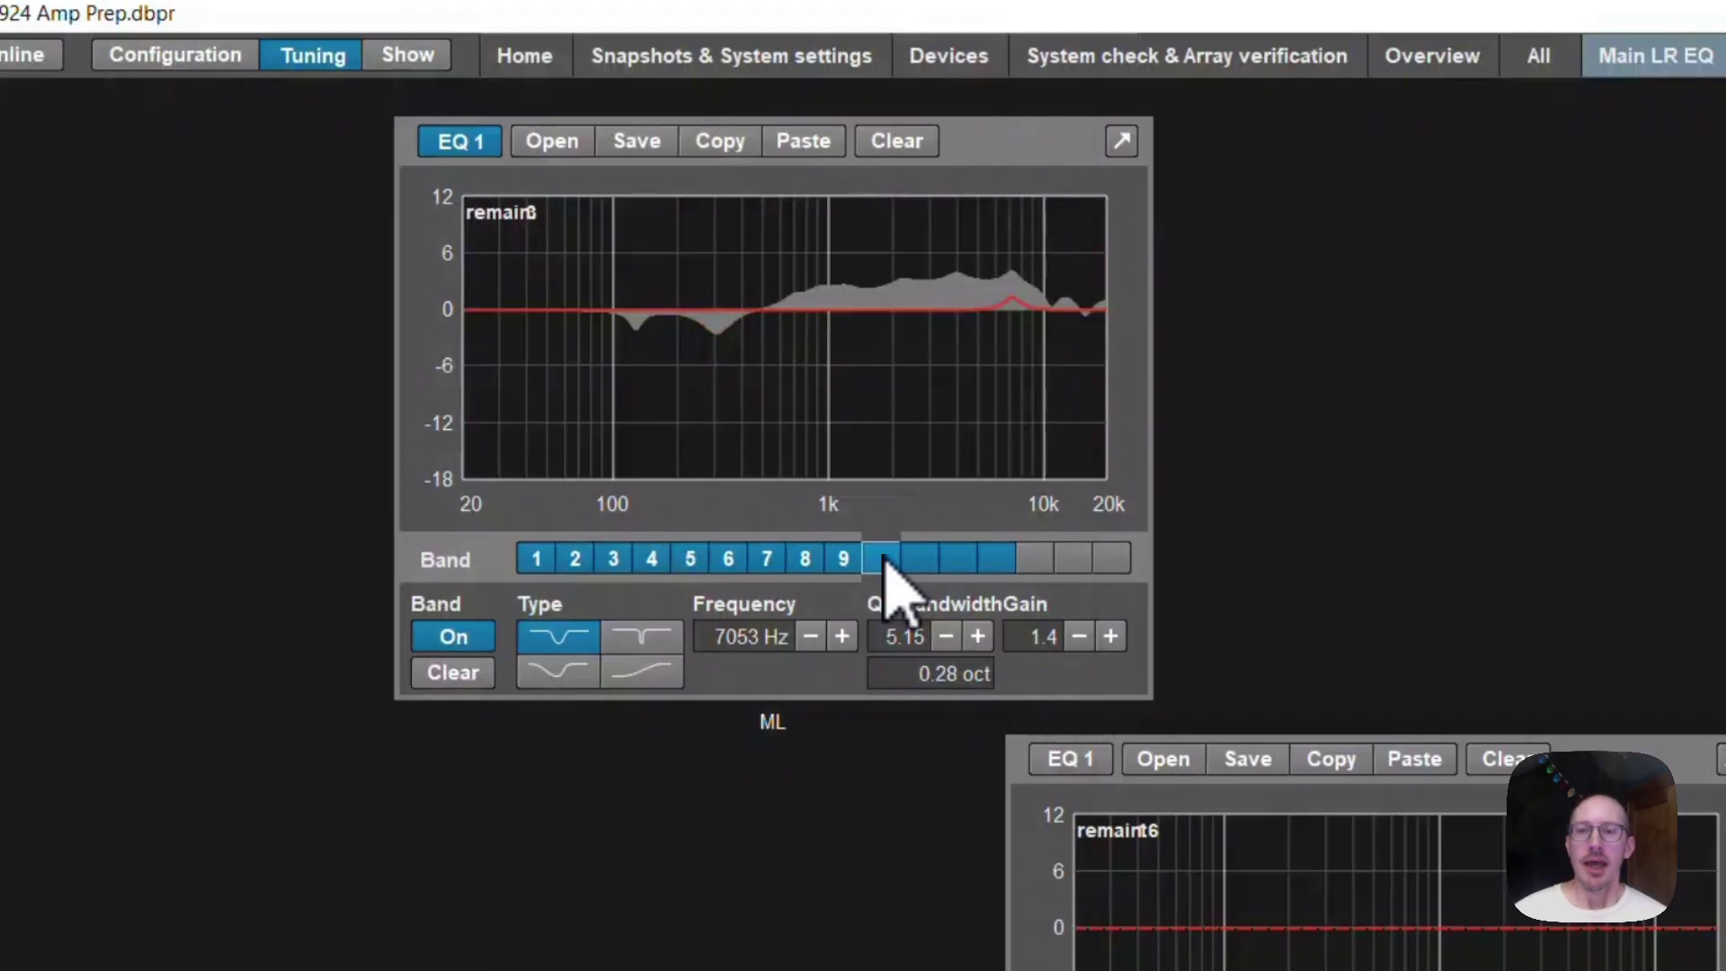
click(919, 565)
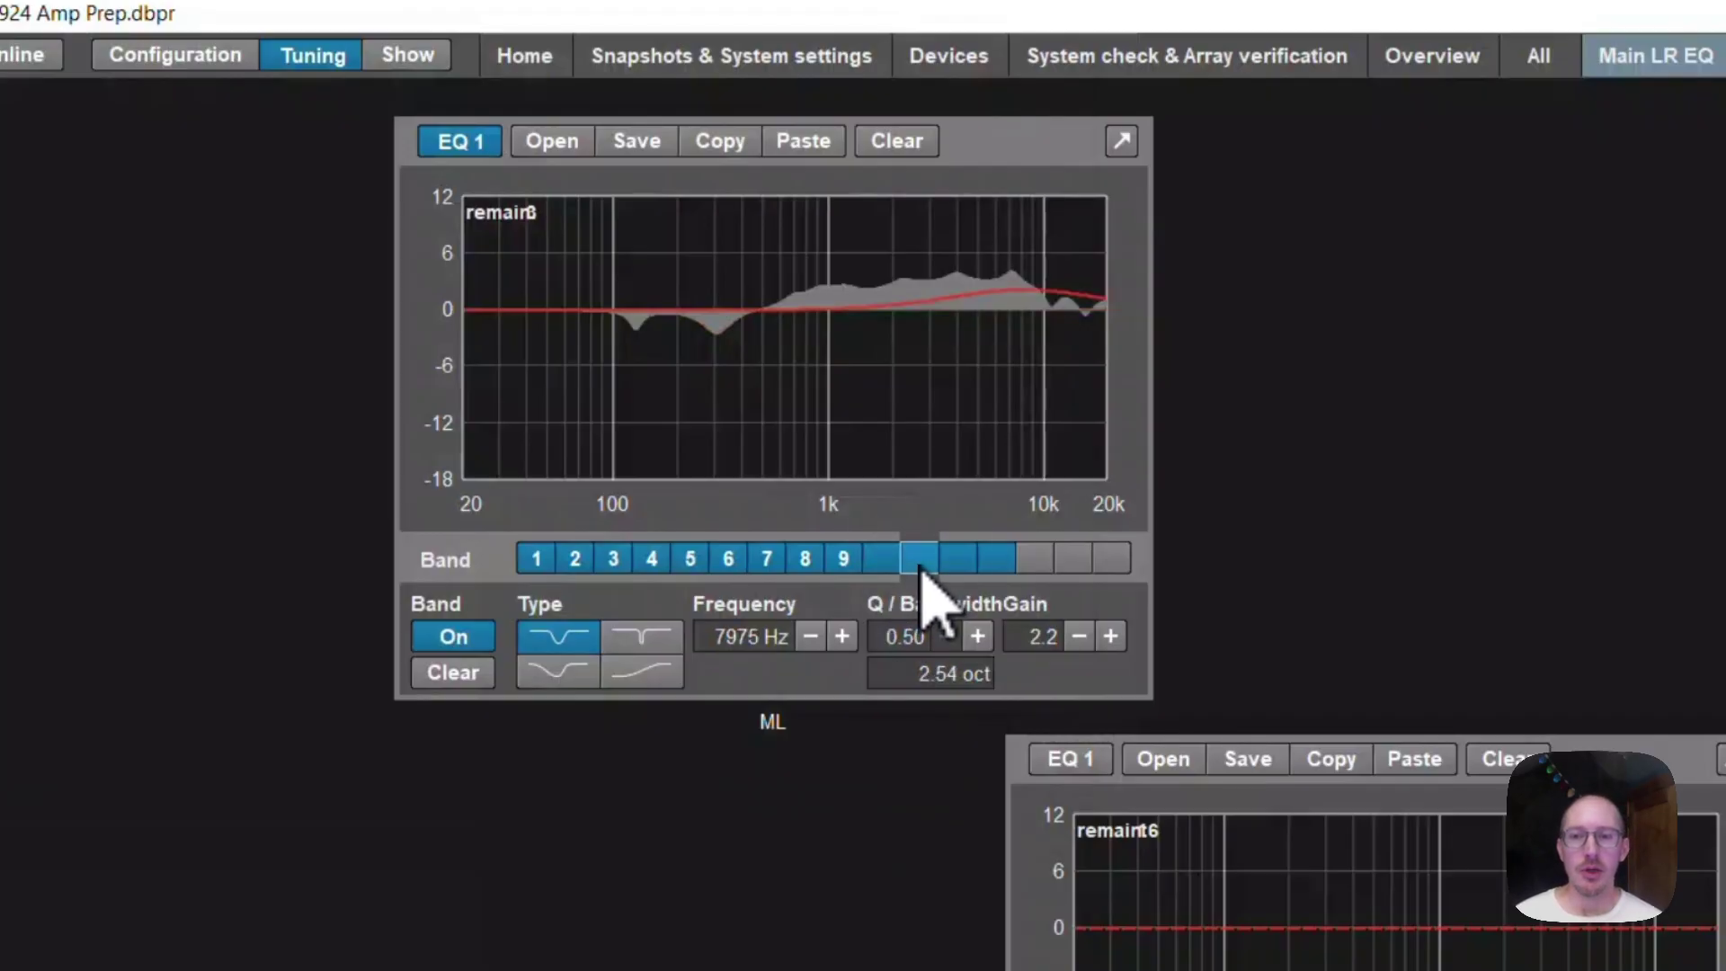
click(957, 561)
click(995, 561)
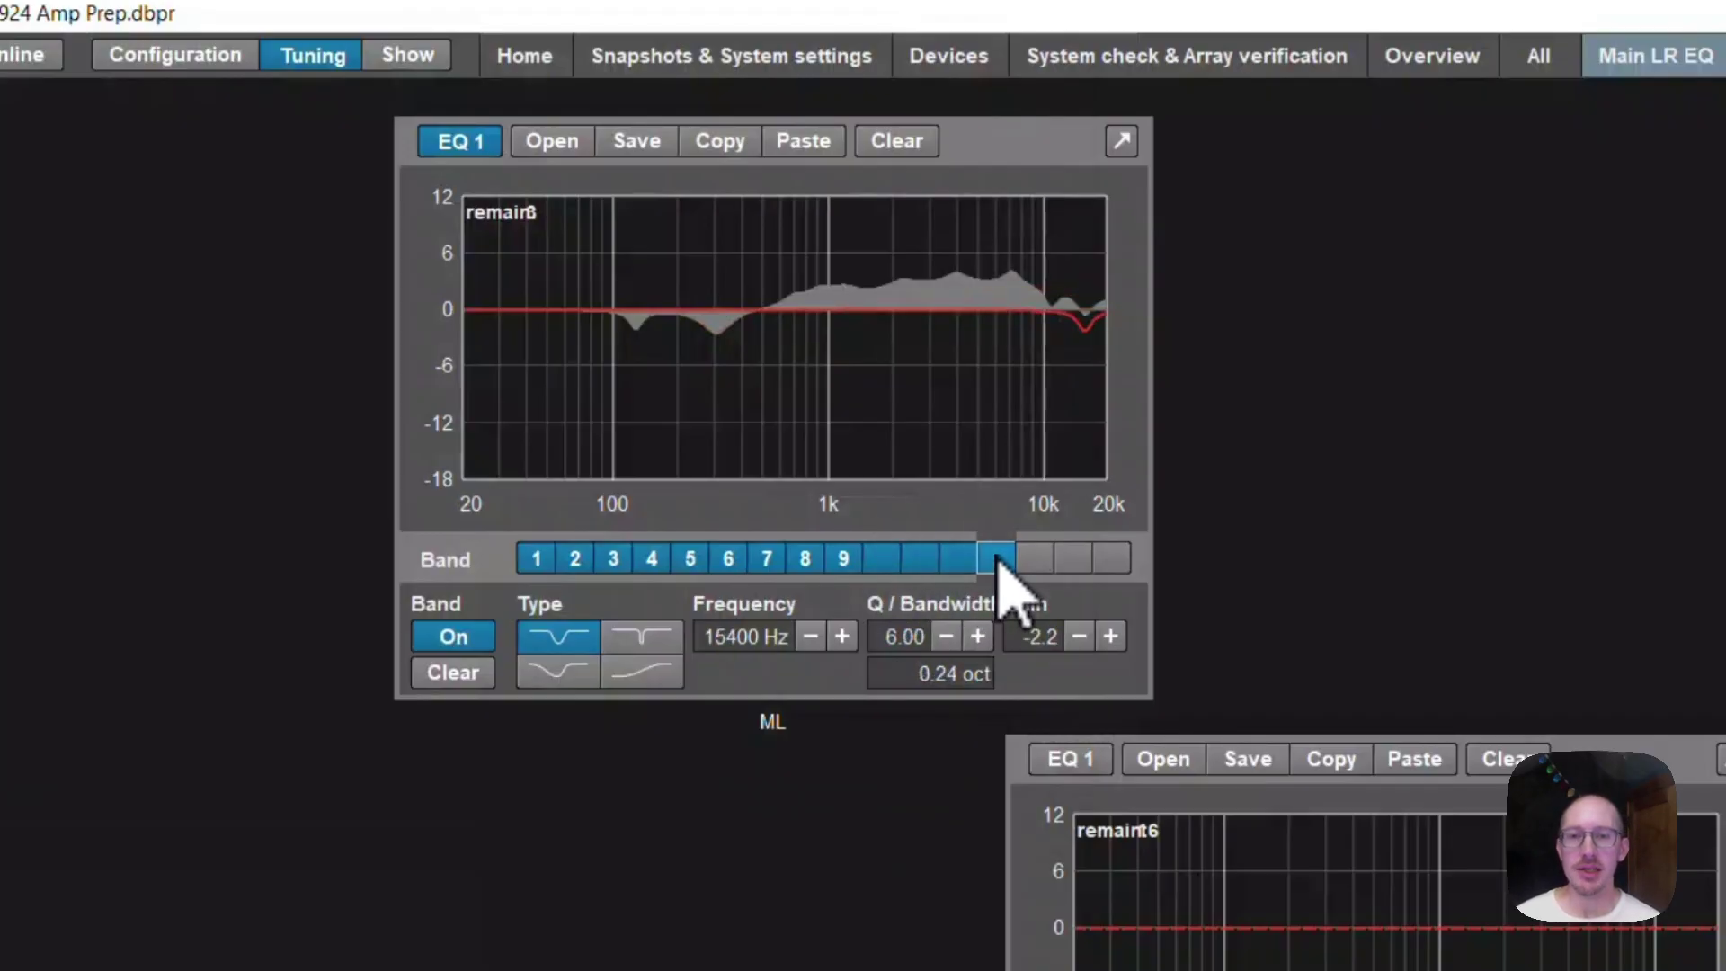